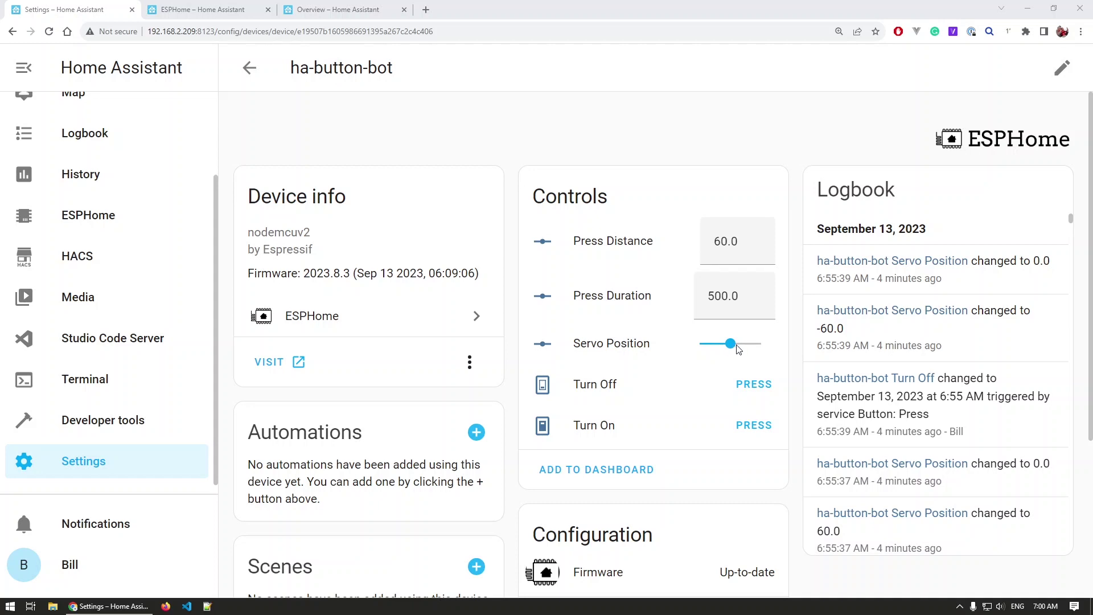
# Swing the Servo Position slider to 39, 0, -56 and -9, settling at about -1.
pyautogui.moveTo(734, 345); pyautogui.dragTo(743, 348)
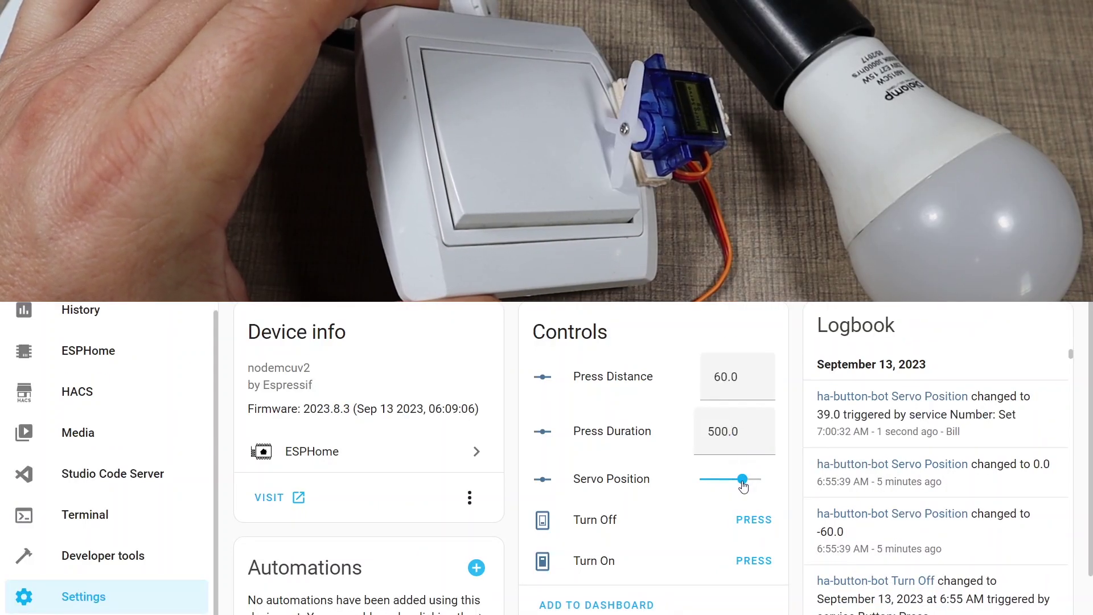
pyautogui.moveTo(743, 484)
pyautogui.mouseDown()
pyautogui.moveTo(713, 488)
pyautogui.moveTo(734, 487)
pyautogui.mouseUp()
pyautogui.click(728, 488)
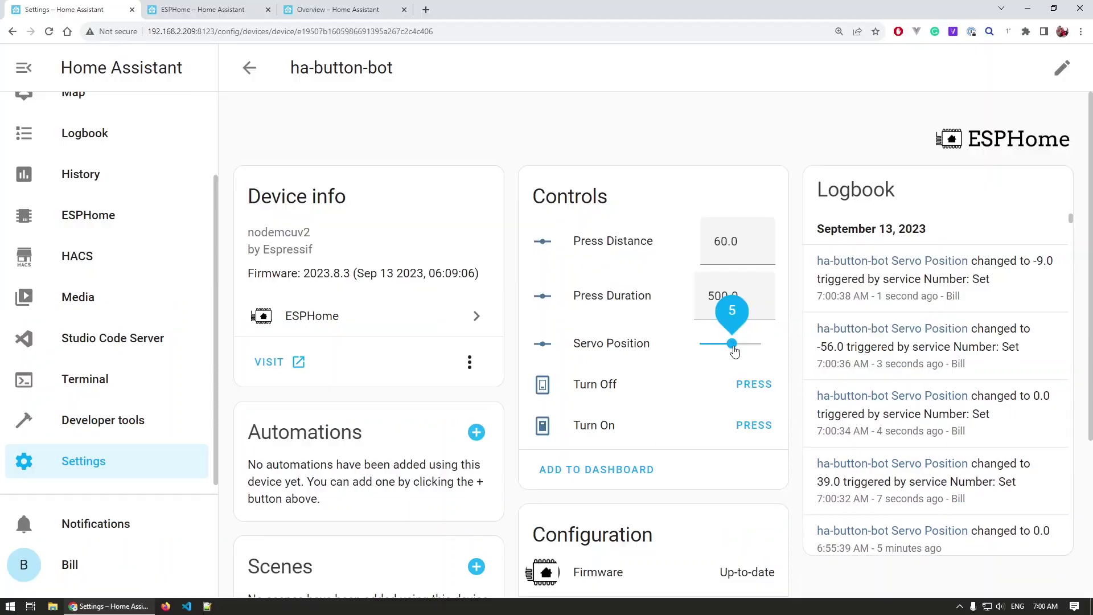
pyautogui.moveTo(734, 347); pyautogui.dragTo(731, 348)
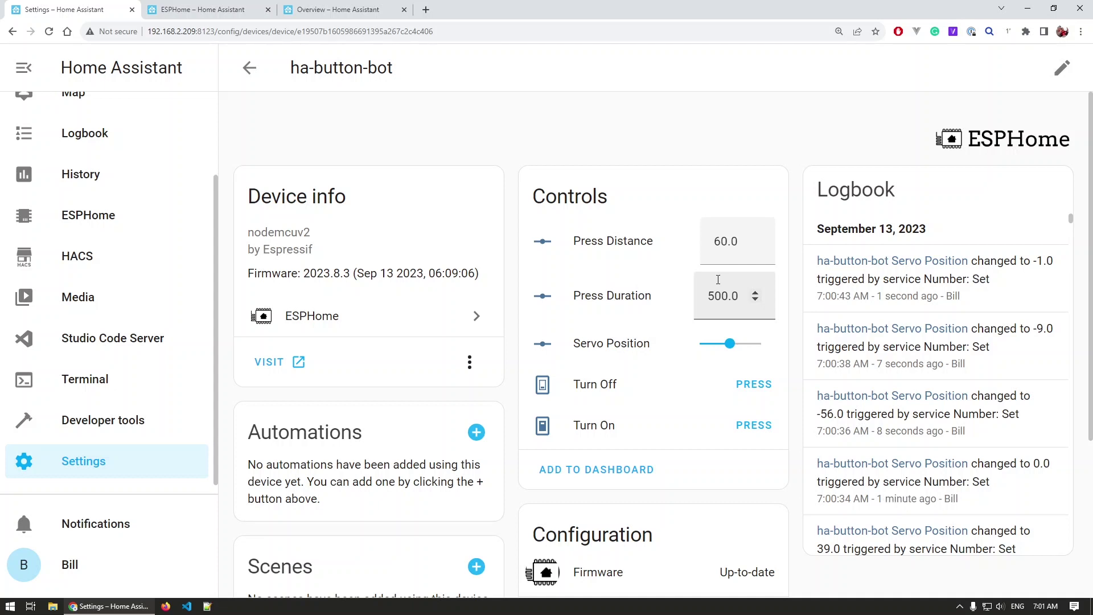
# Set Press Duration to 1000 and test a Turn On press.
pyautogui.moveTo(715, 295); pyautogui.dragTo(706, 299)
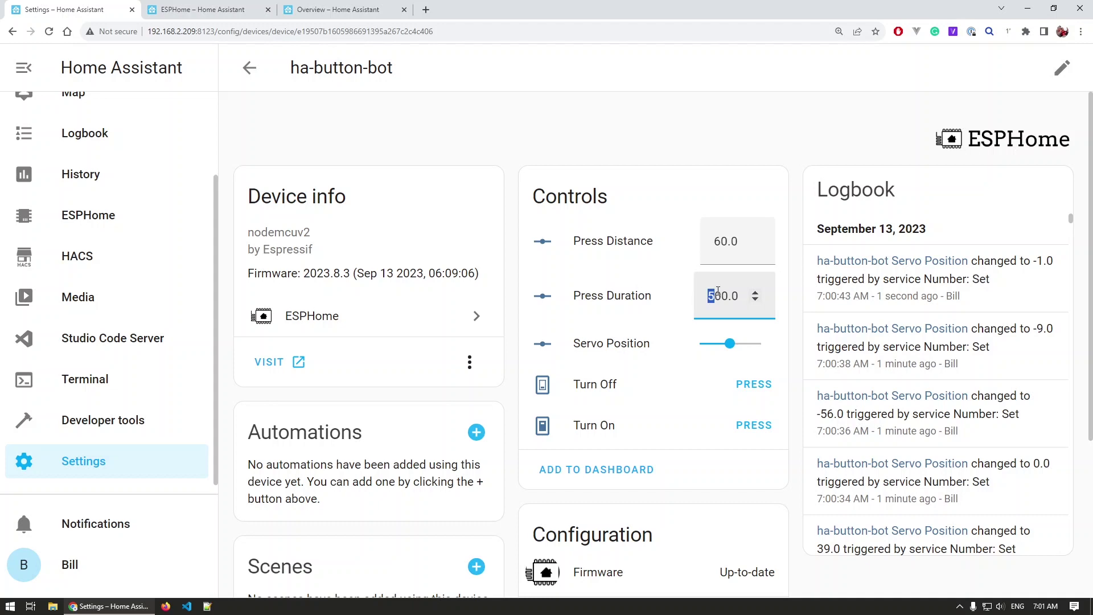
pyautogui.write('10')
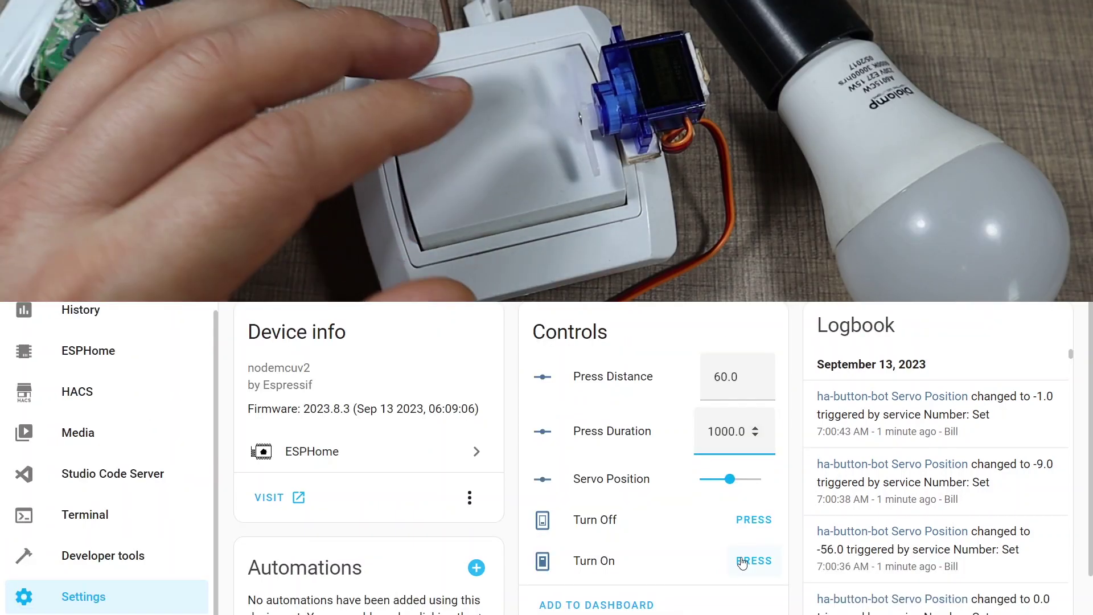
pyautogui.click(750, 427)
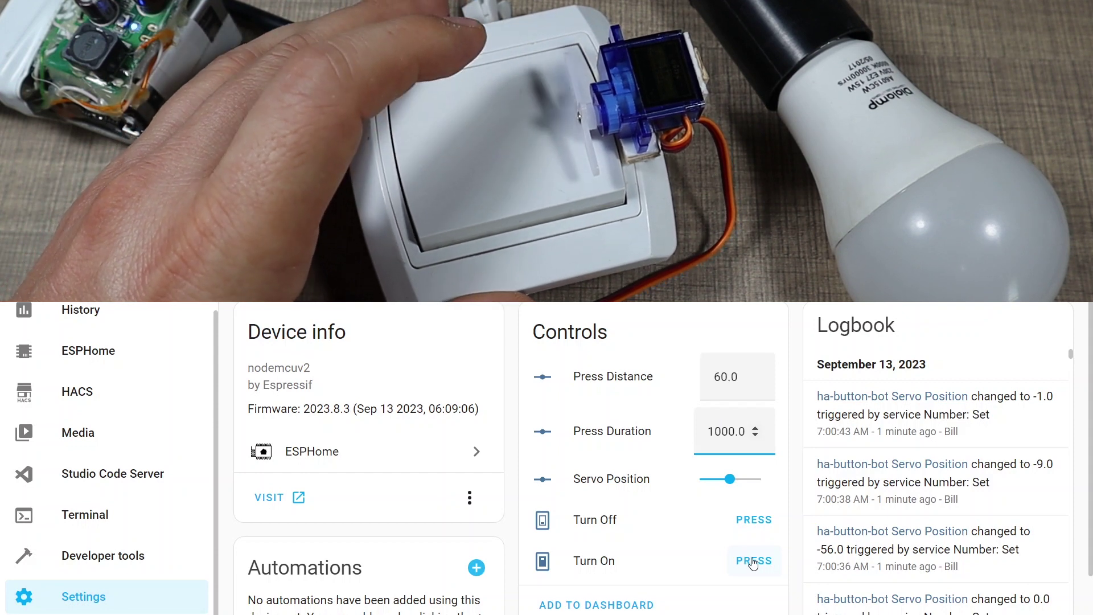
pyautogui.click(751, 562)
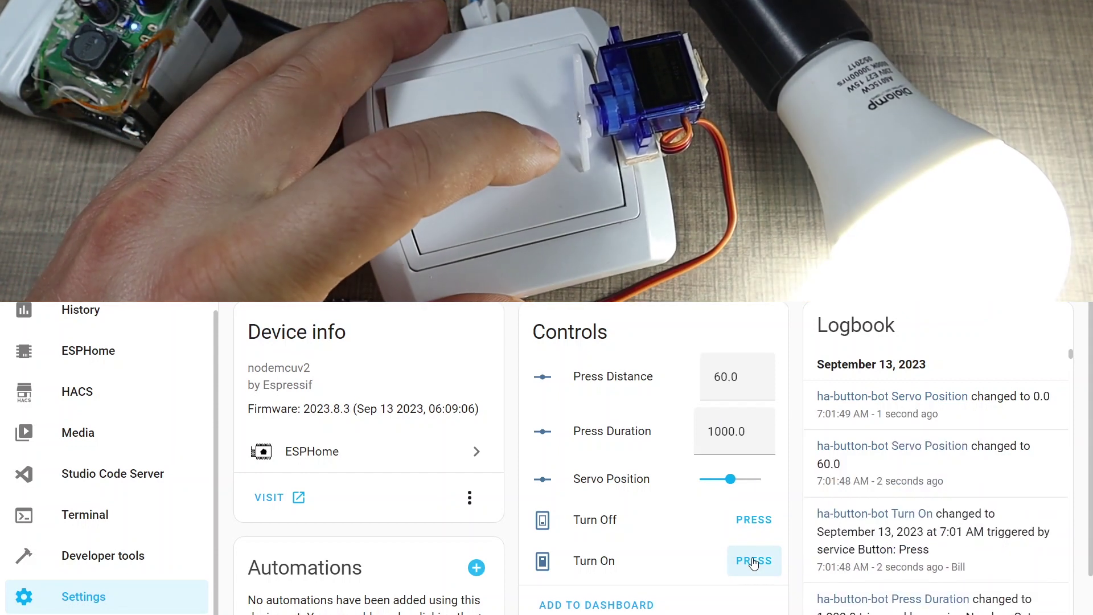
# Change Press Duration to 200, then test Turn Off, Turn On and Turn Off presses.
pyautogui.moveTo(721, 431); pyautogui.dragTo(706, 431)
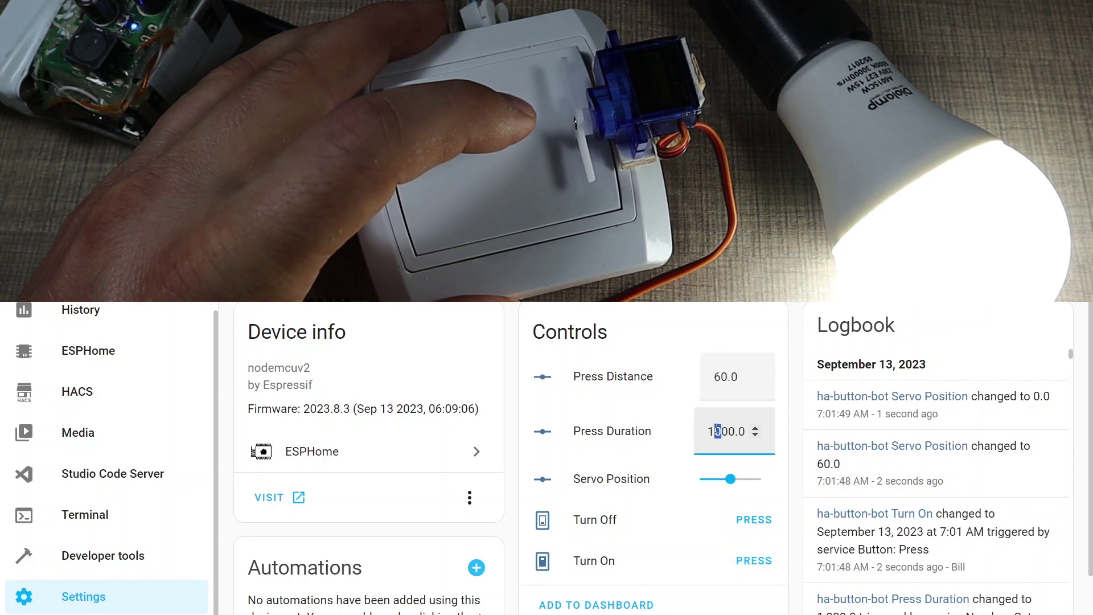
pyautogui.write('2')
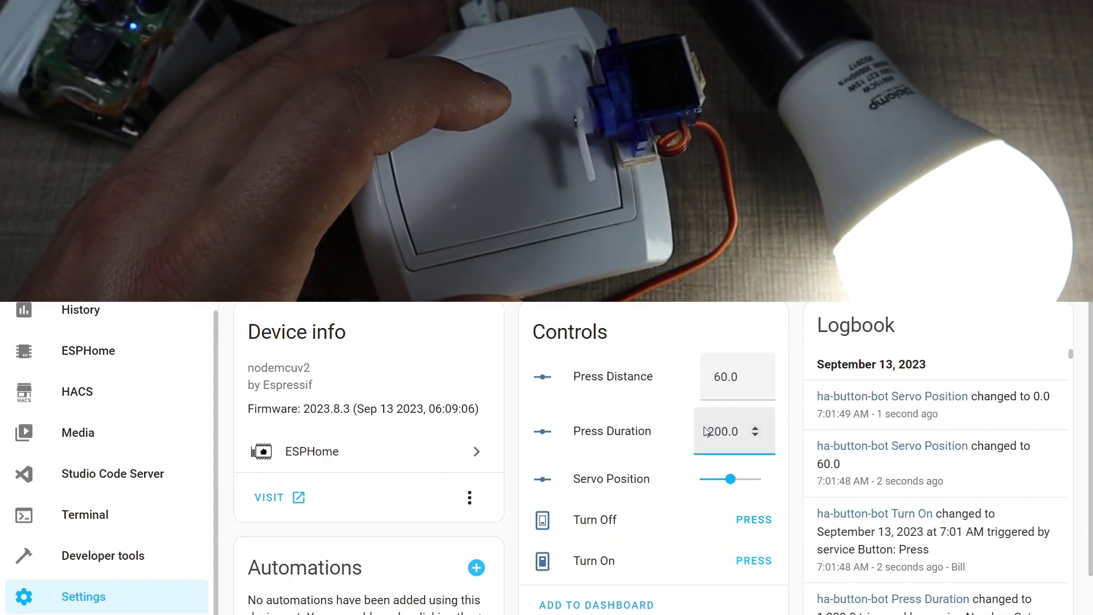
pyautogui.click(754, 520)
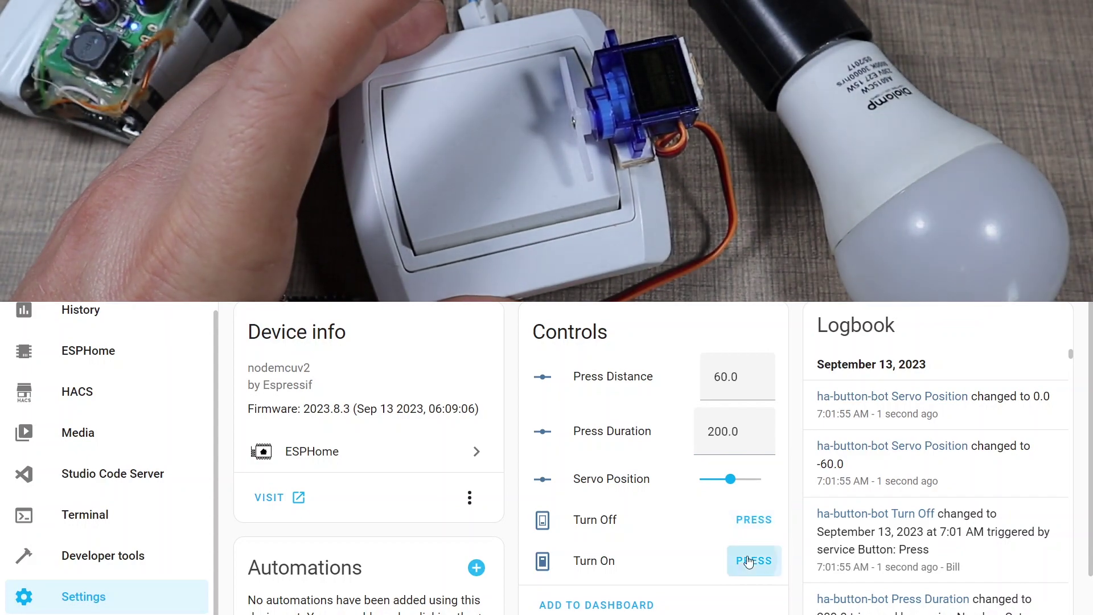
pyautogui.click(750, 560)
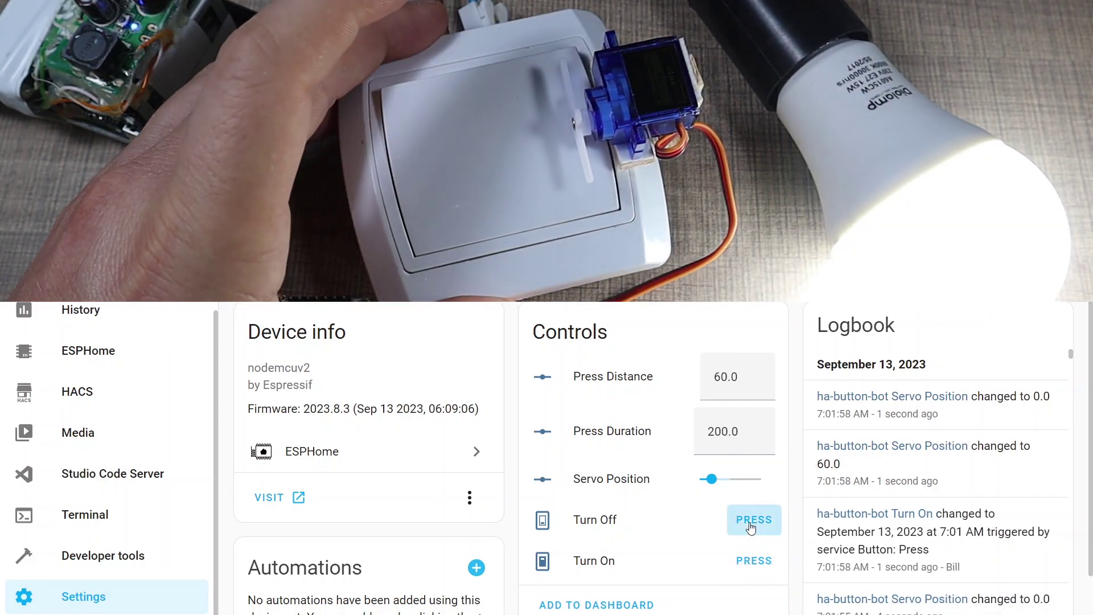
pyautogui.click(751, 521)
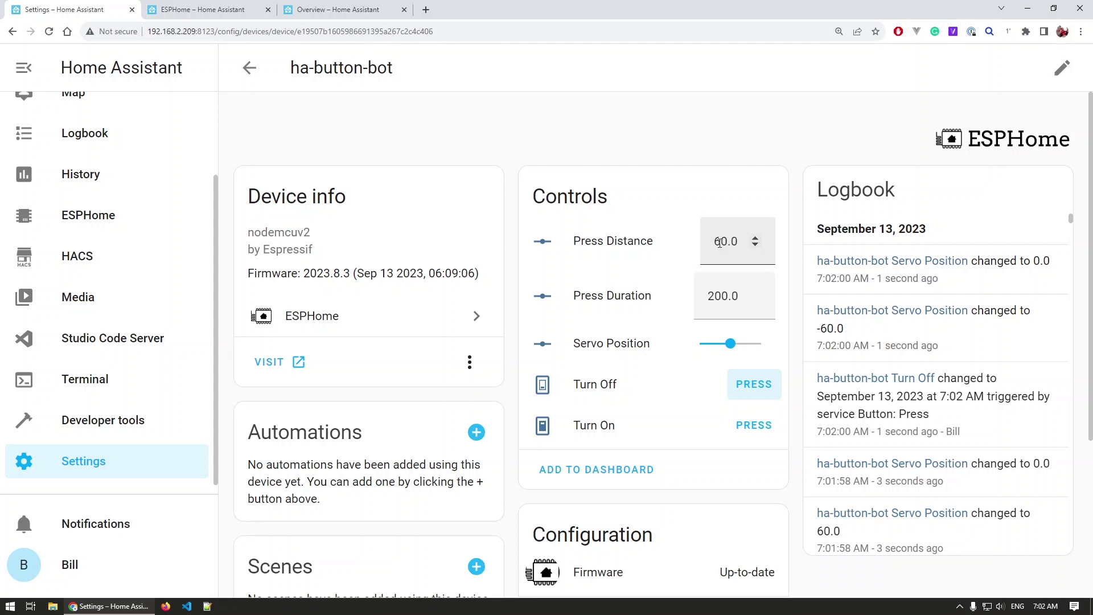
# Set Press Distance to 30 and test the Turn On and Turn Off presses.
pyautogui.moveTo(721, 242); pyautogui.dragTo(715, 242)
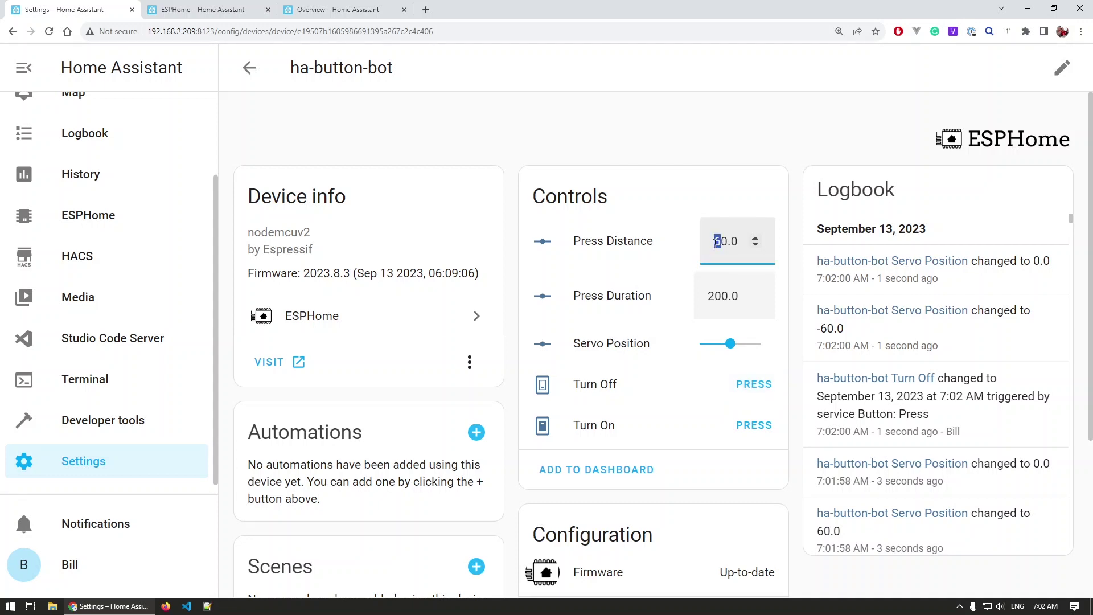
pyautogui.write('3')
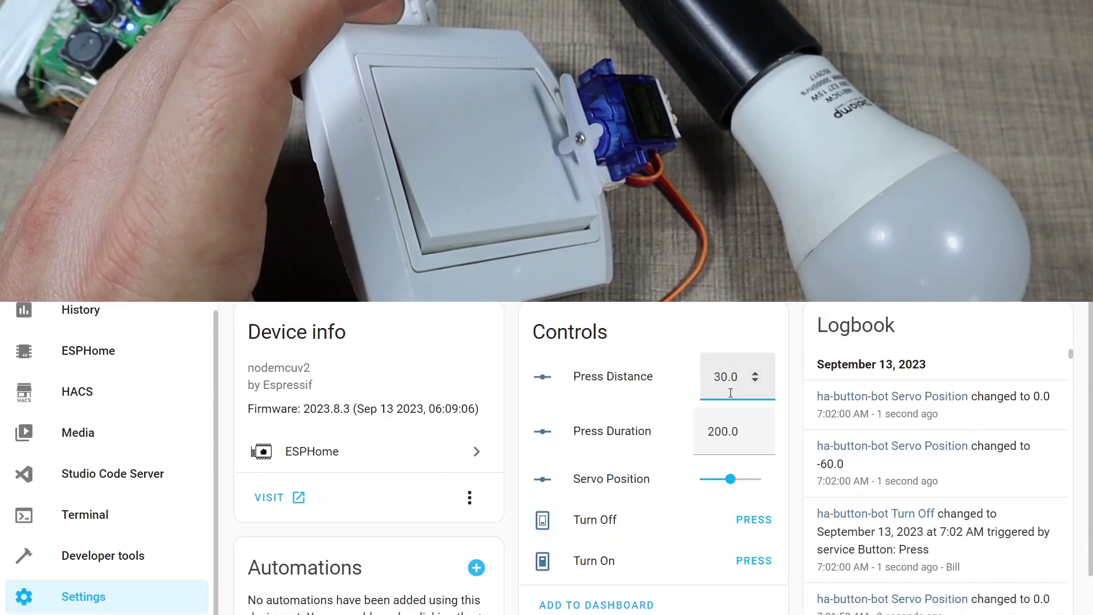
pyautogui.click(748, 563)
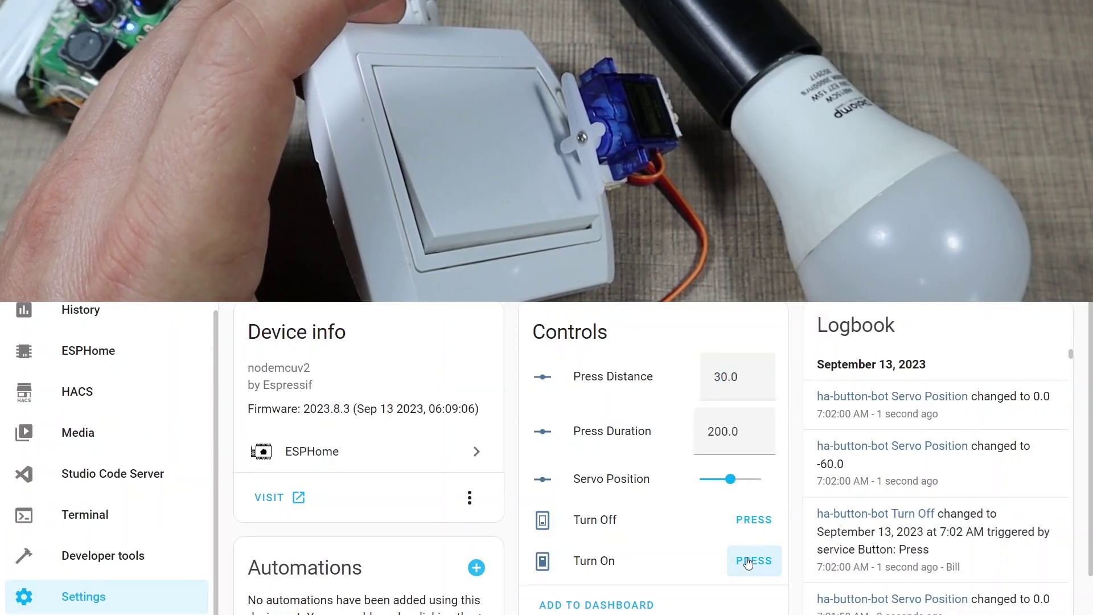
pyautogui.click(746, 522)
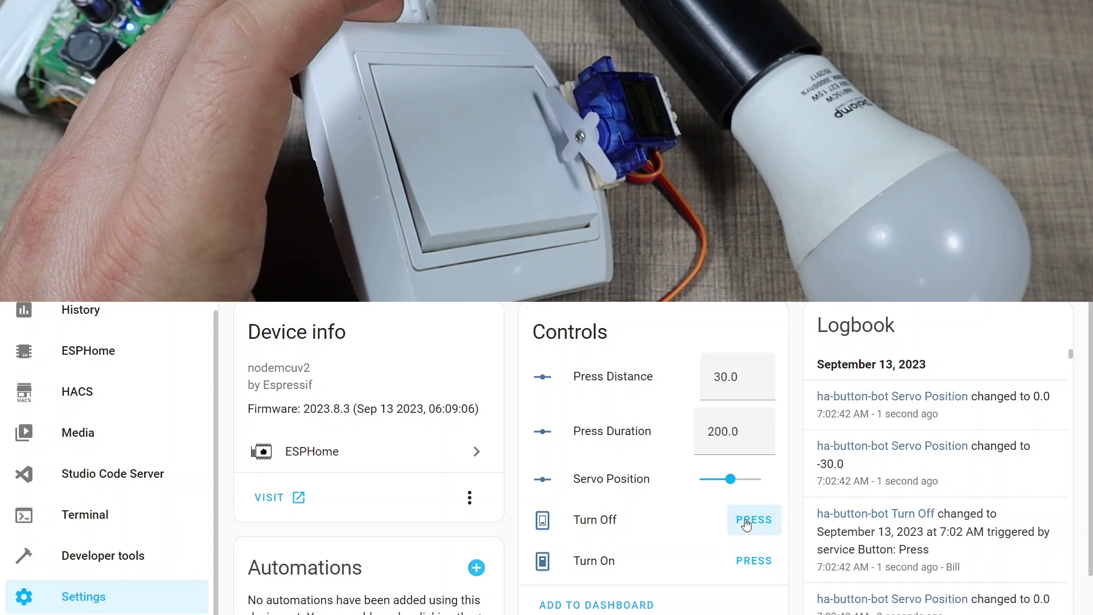
pyautogui.click(746, 523)
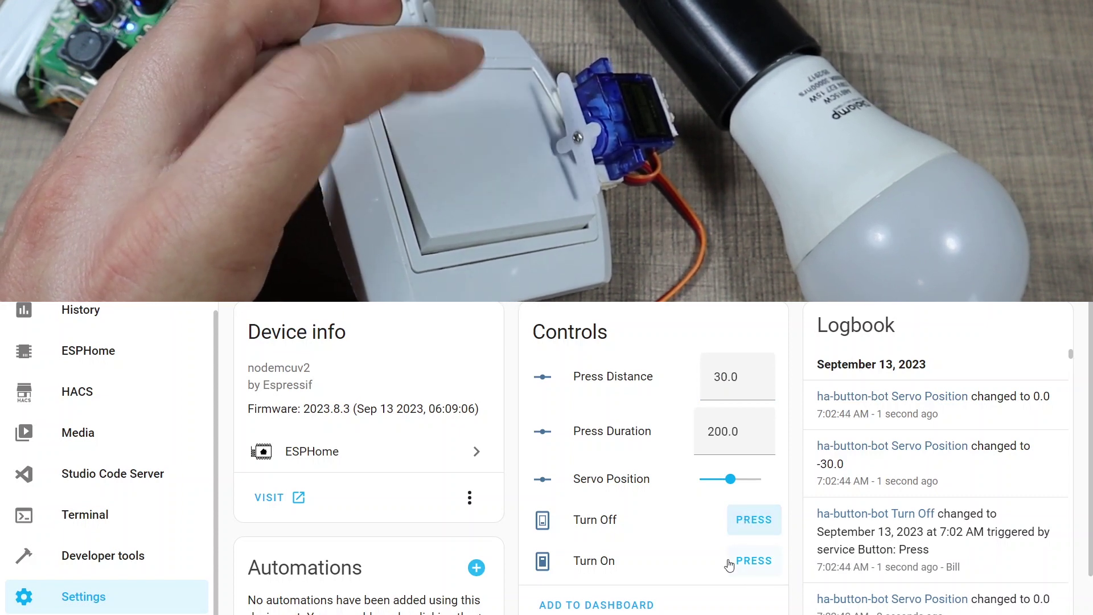
# Set Press Distance to 40 and test the Turn On and Turn Off presses.
pyautogui.click(717, 376)
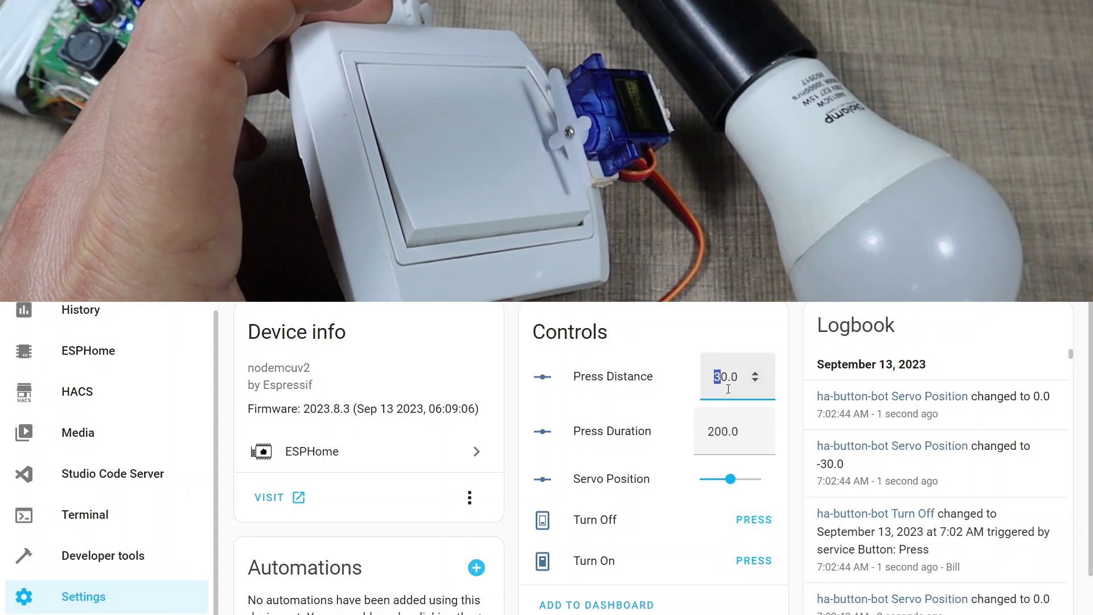
pyautogui.write('4')
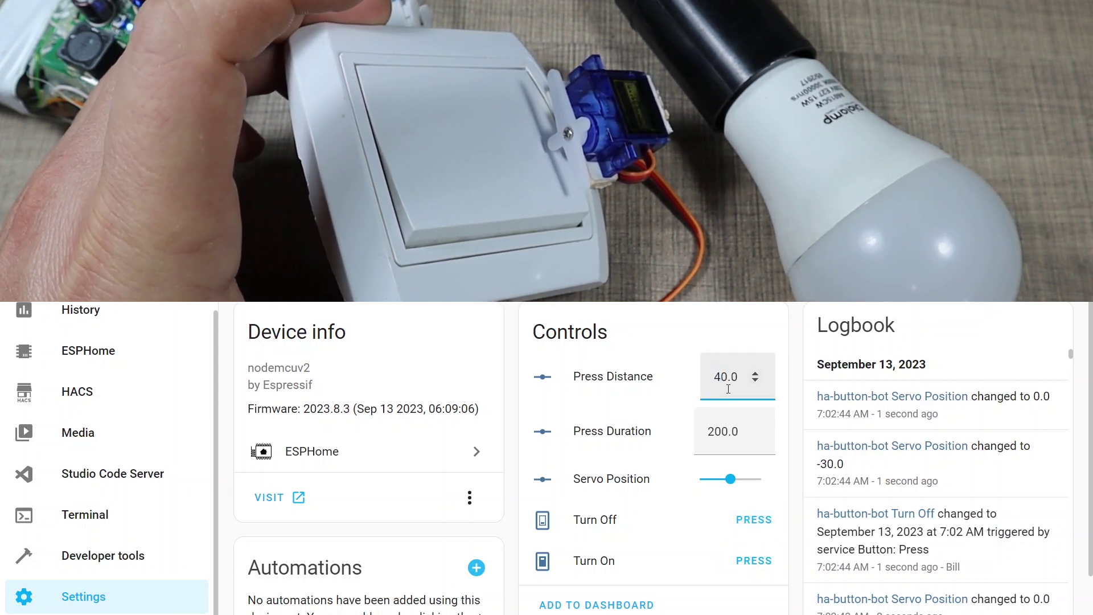
pyautogui.click(746, 562)
pyautogui.click(752, 522)
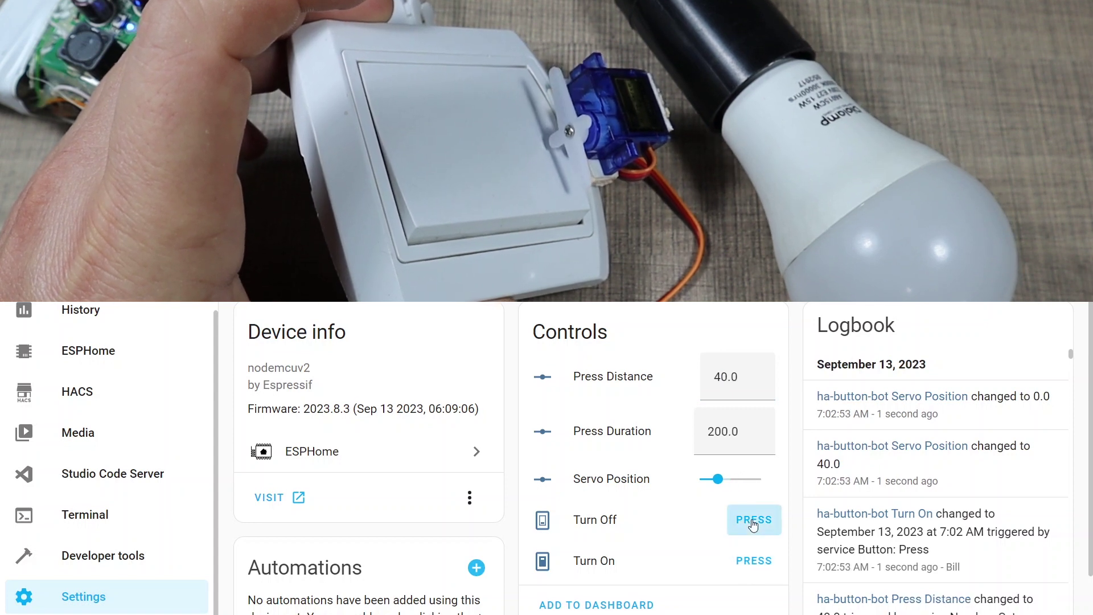
pyautogui.click(755, 561)
pyautogui.click(755, 562)
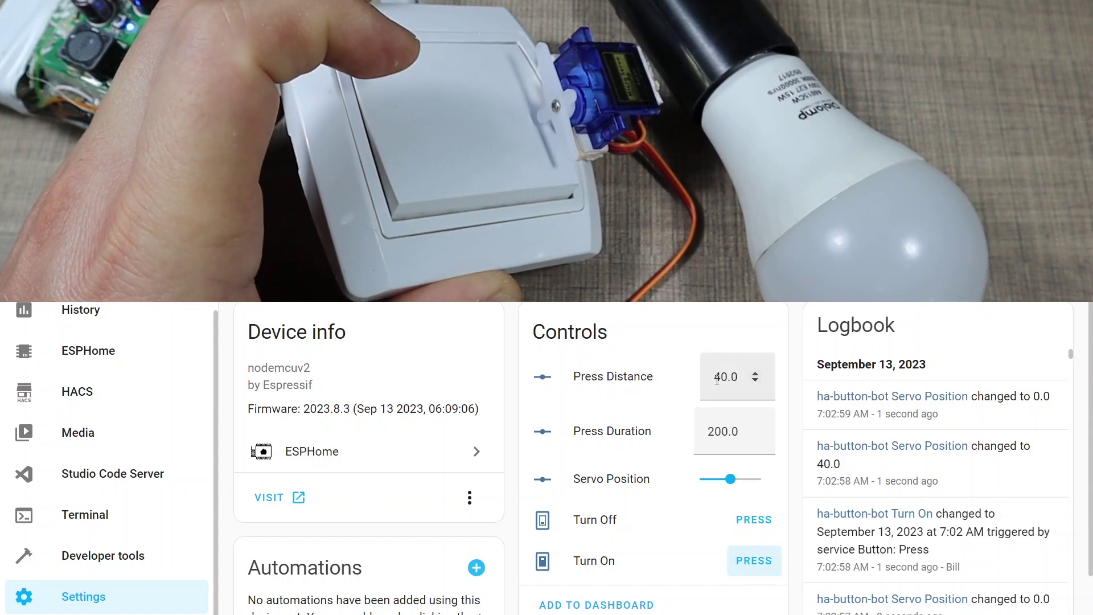
# Set Press Distance to 60, test the presses, and bring up the ha-button-bot.yaml config.
pyautogui.moveTo(713, 377); pyautogui.dragTo(720, 379)
pyautogui.write('6')
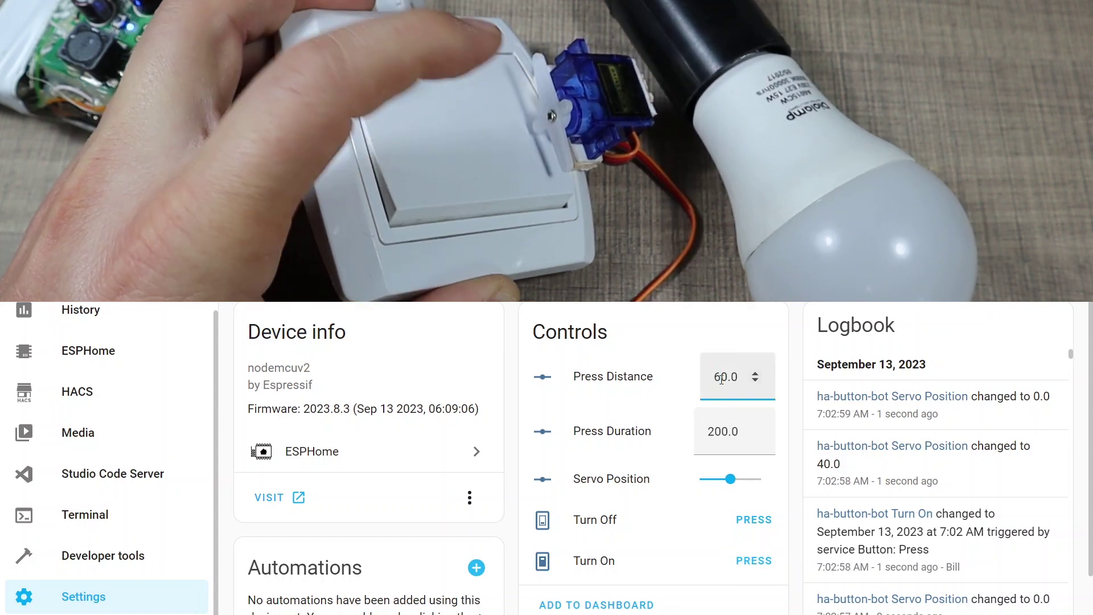
pyautogui.click(742, 563)
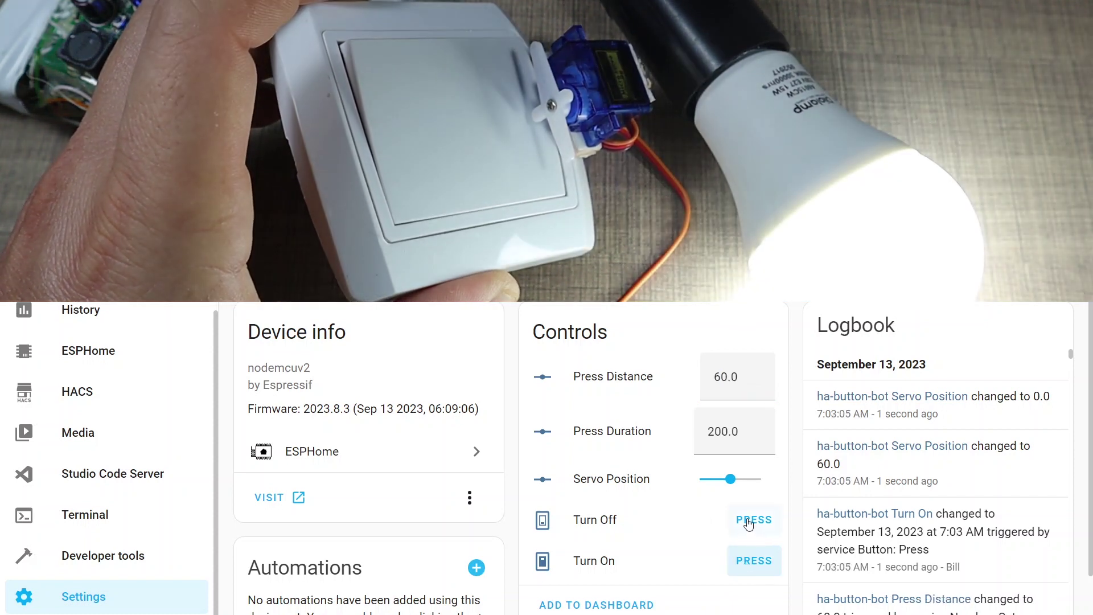
pyautogui.click(750, 521)
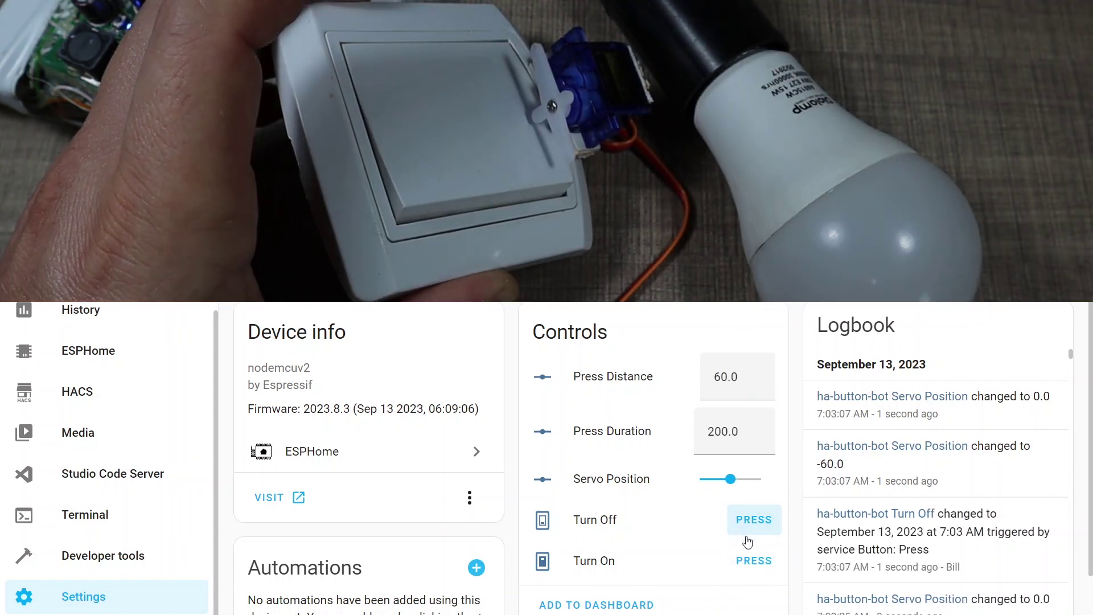
pyautogui.click(747, 561)
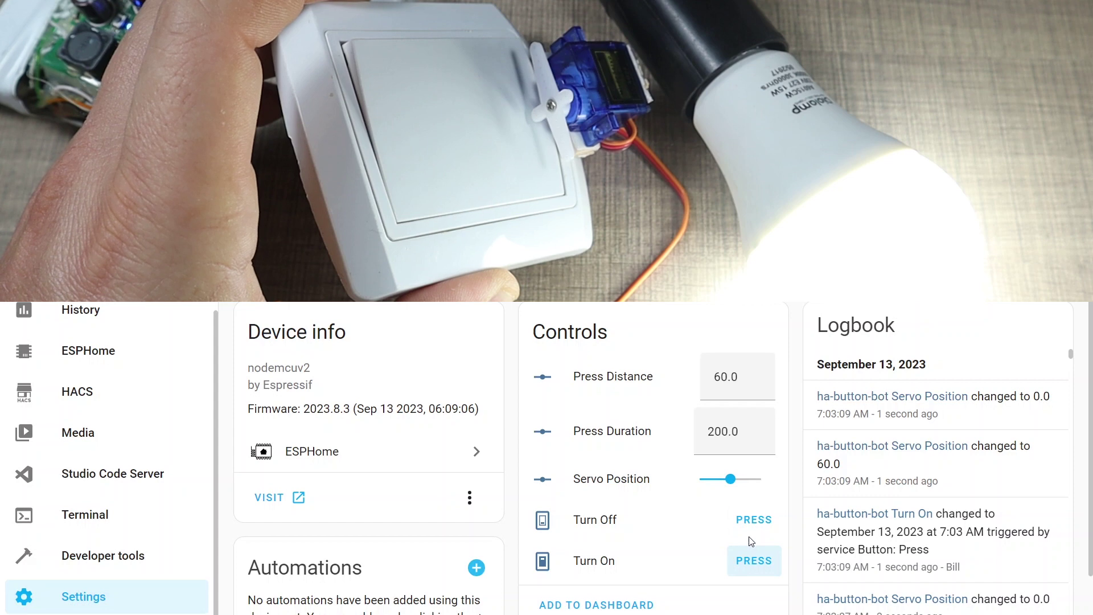
pyautogui.click(750, 522)
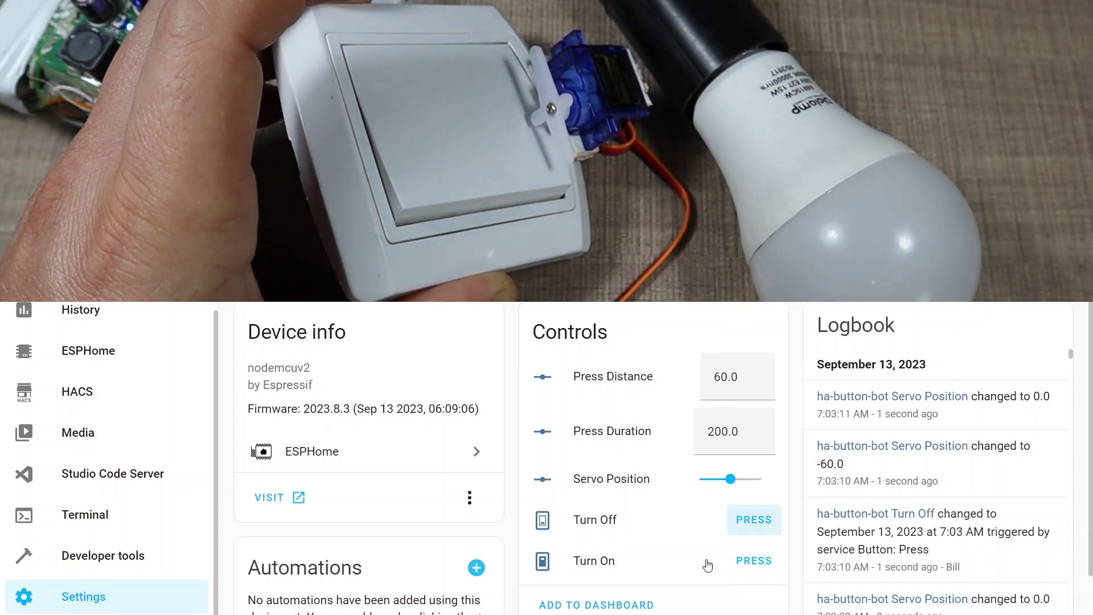
pyautogui.click(744, 561)
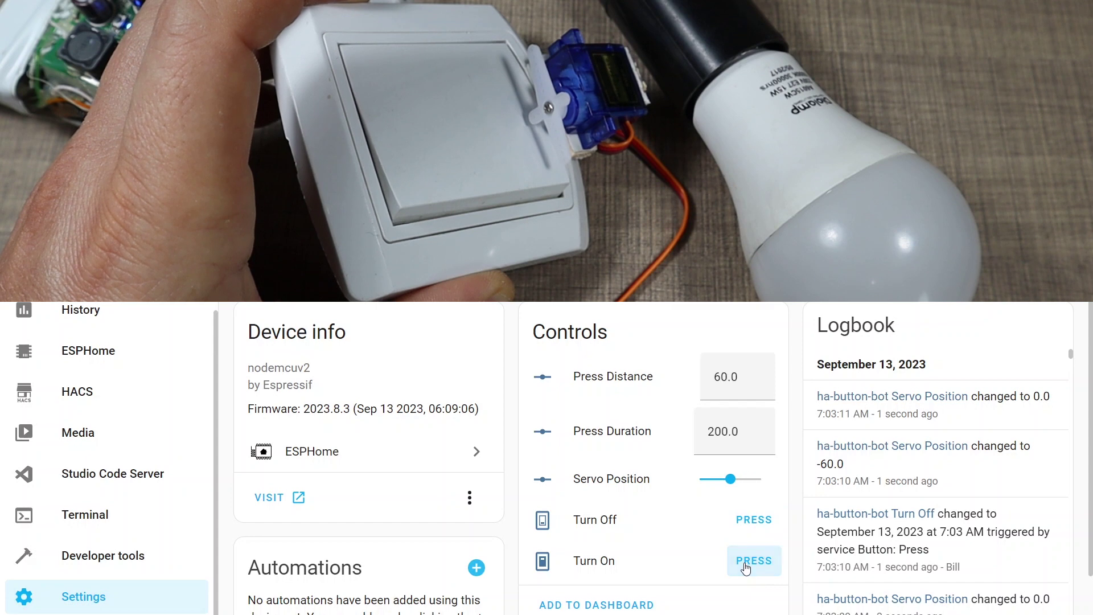
pyautogui.click(749, 512)
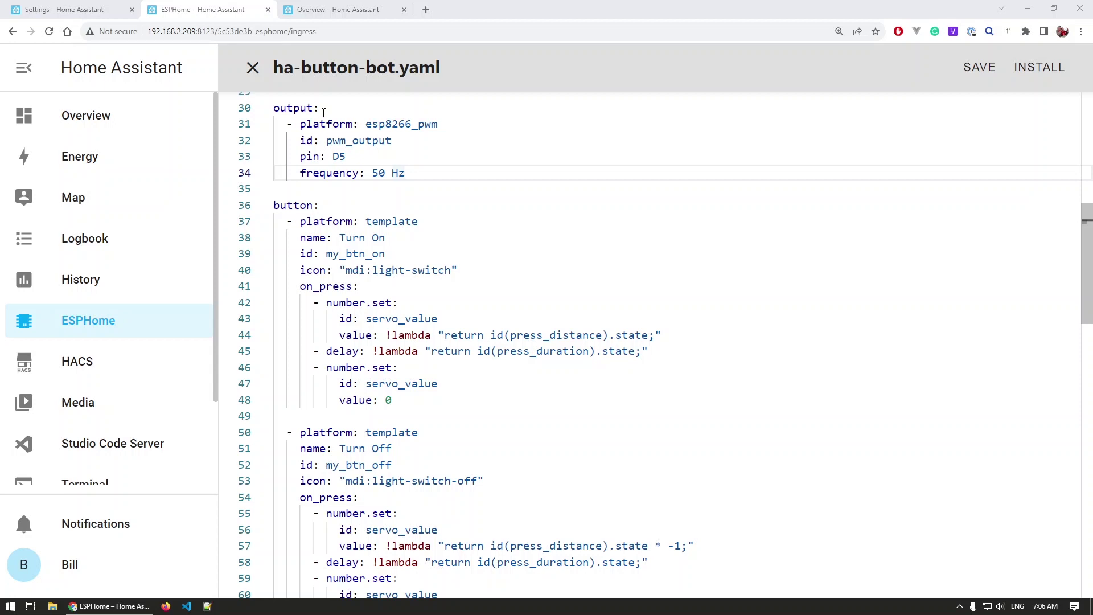
pyautogui.click(322, 110)
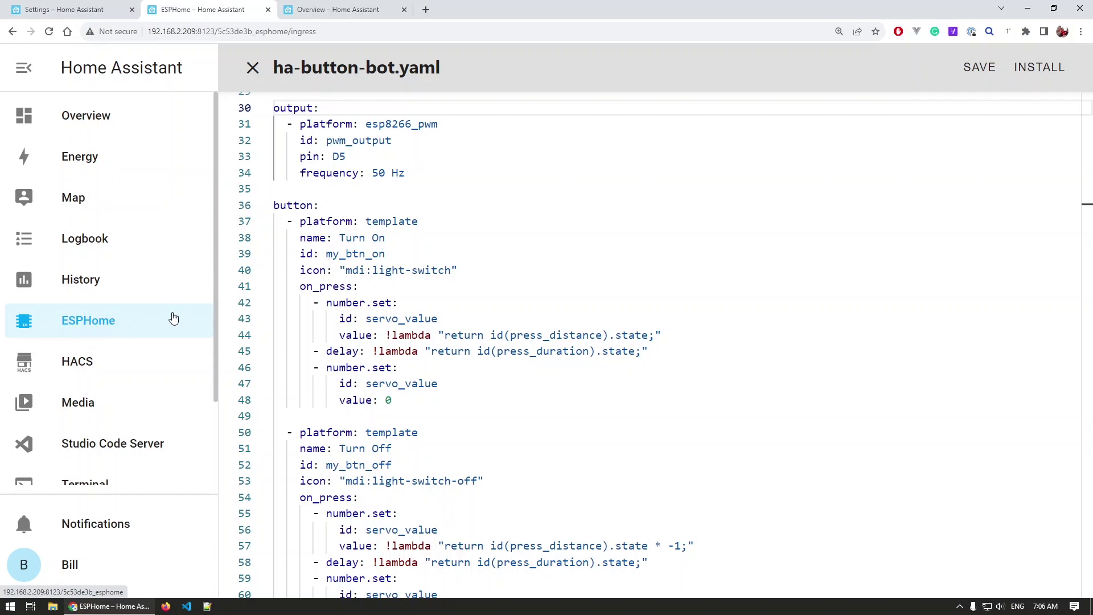
pyautogui.moveTo(451, 270)
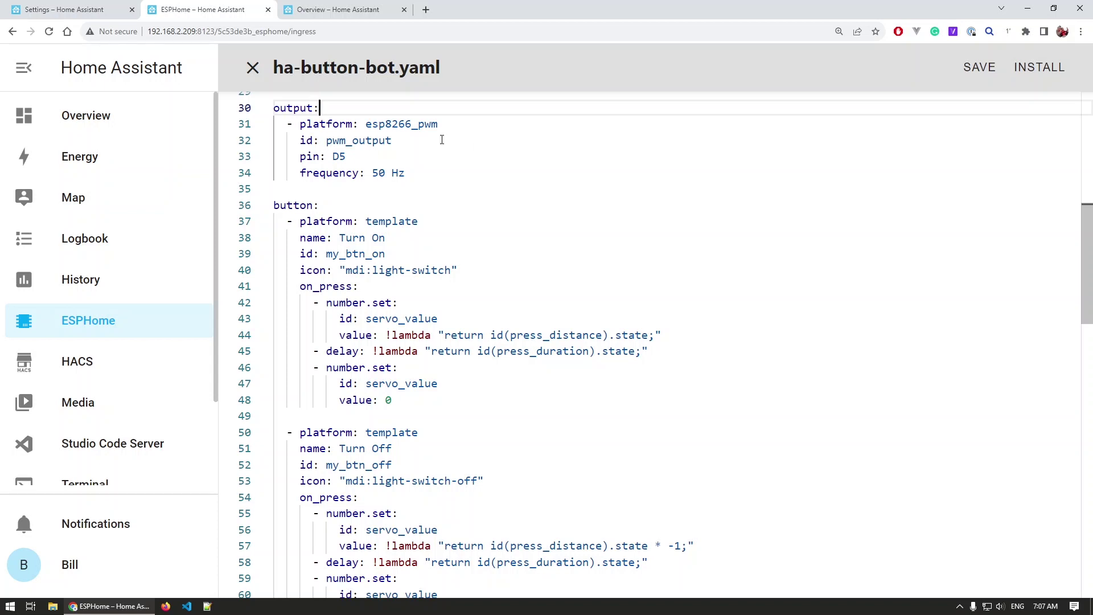
pyautogui.click(433, 124)
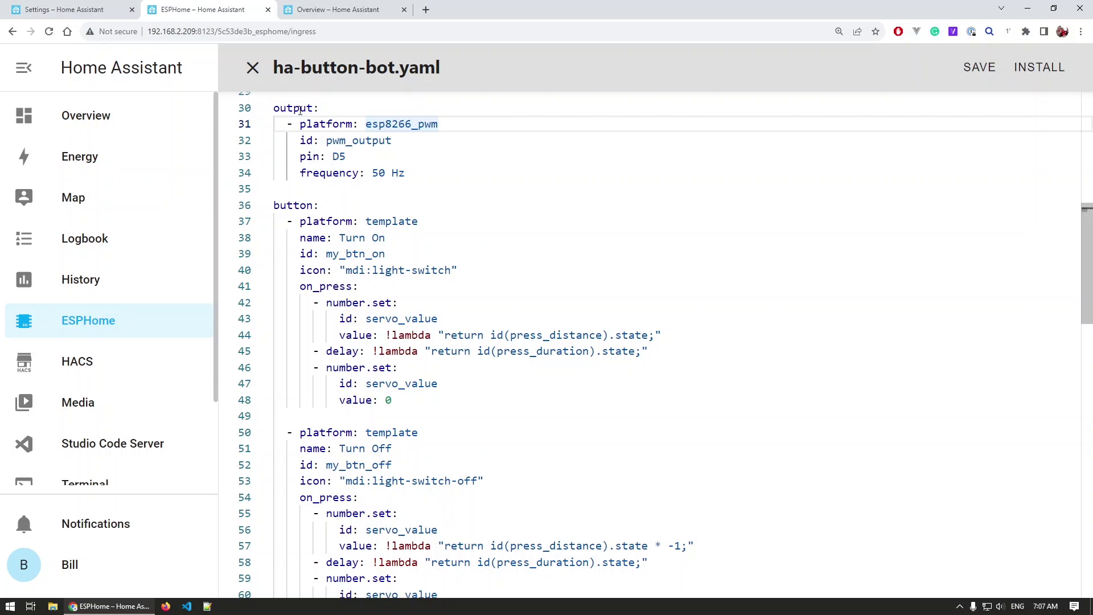
pyautogui.moveTo(274, 109); pyautogui.dragTo(300, 108)
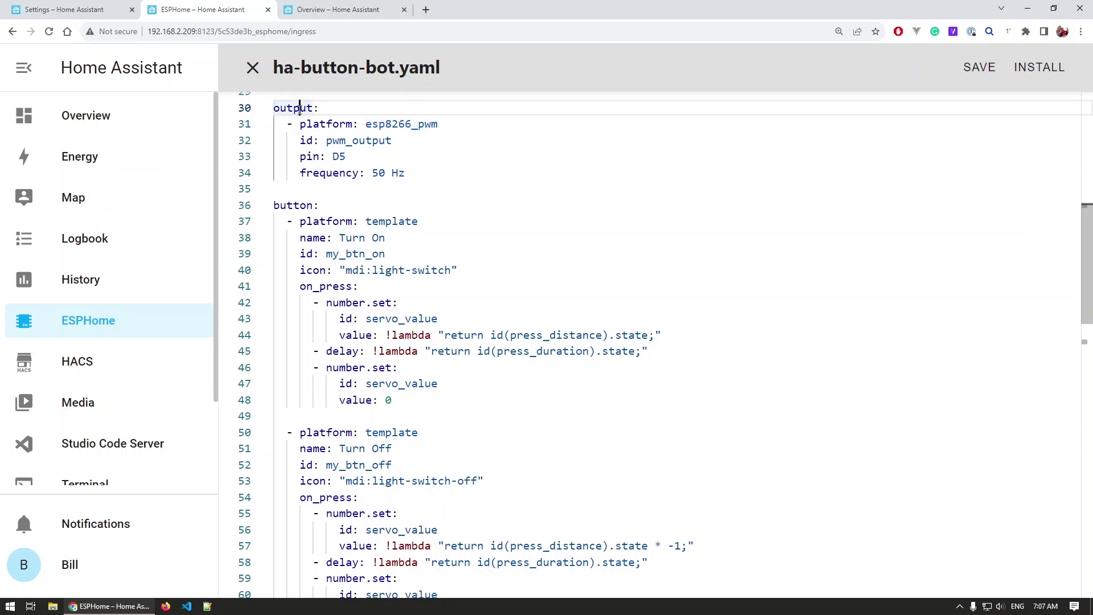
pyautogui.click(409, 123)
pyautogui.moveTo(436, 124)
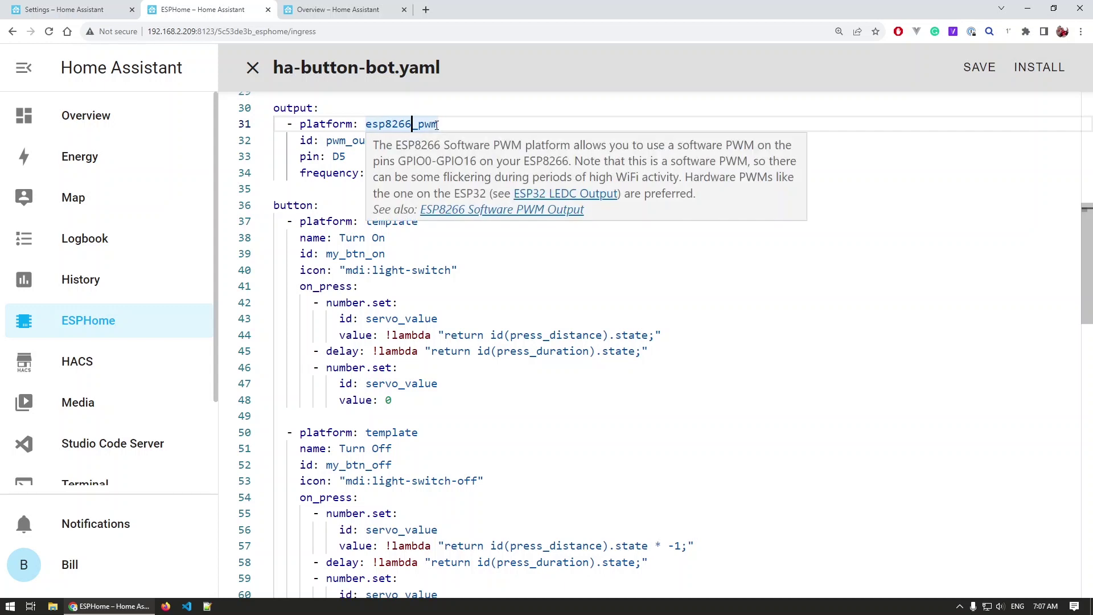
pyautogui.doubleClick(439, 139)
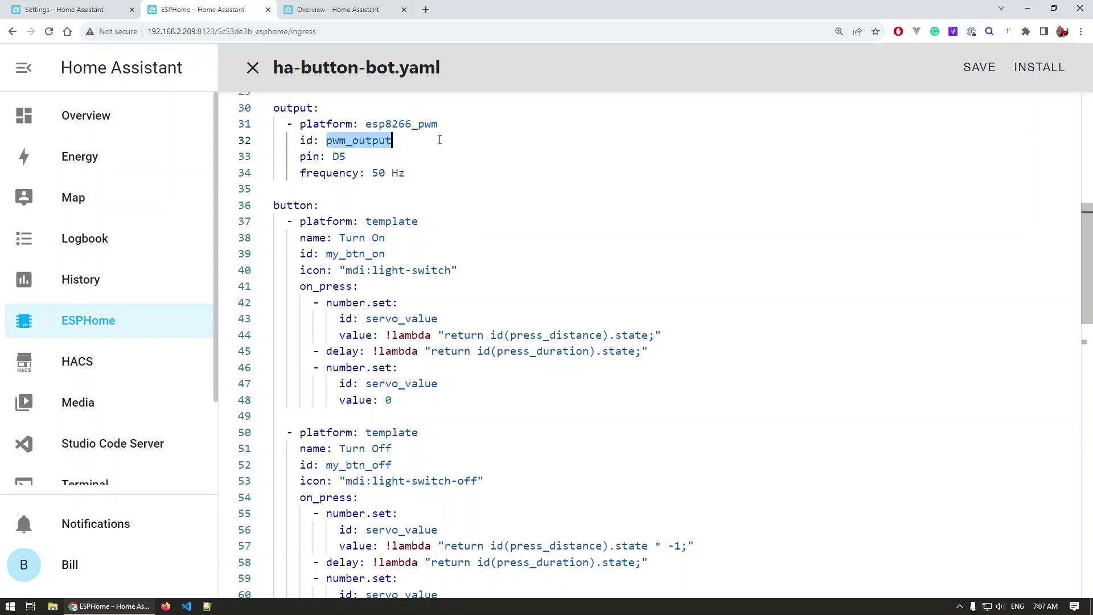
pyautogui.doubleClick(335, 158)
pyautogui.moveTo(345, 158)
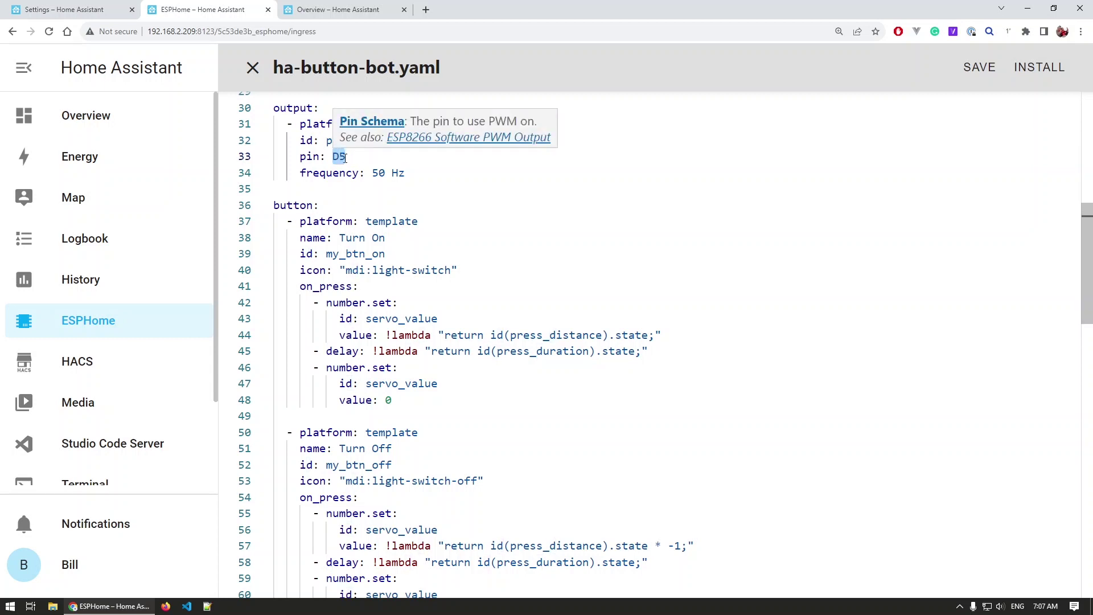
pyautogui.click(347, 157)
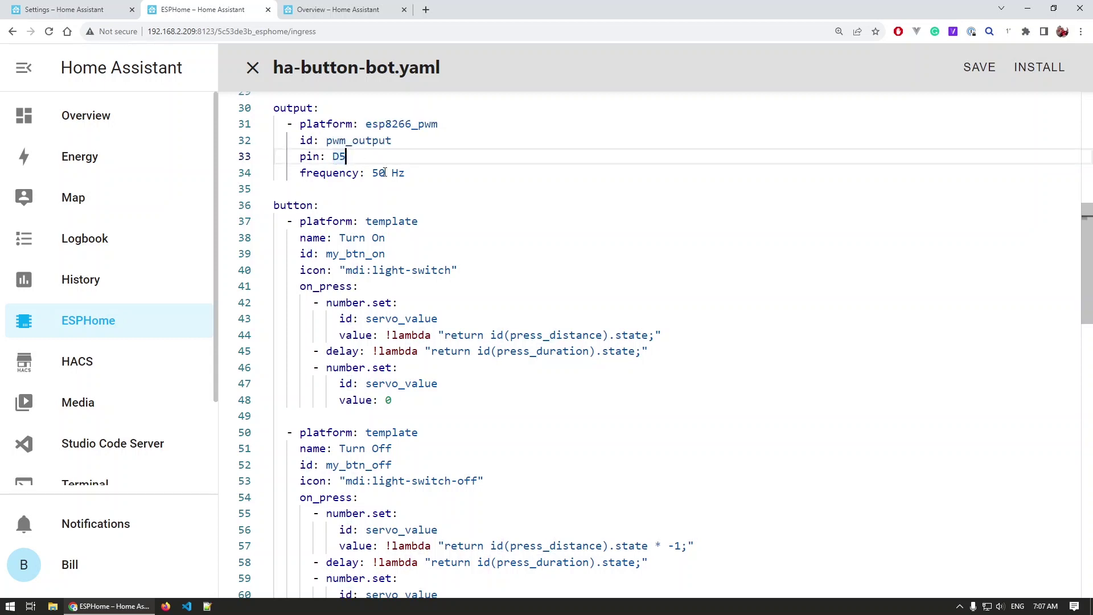
pyautogui.moveTo(384, 172)
pyautogui.moveTo(393, 142)
pyautogui.click(378, 237)
pyautogui.moveTo(398, 456); pyautogui.dragTo(339, 448)
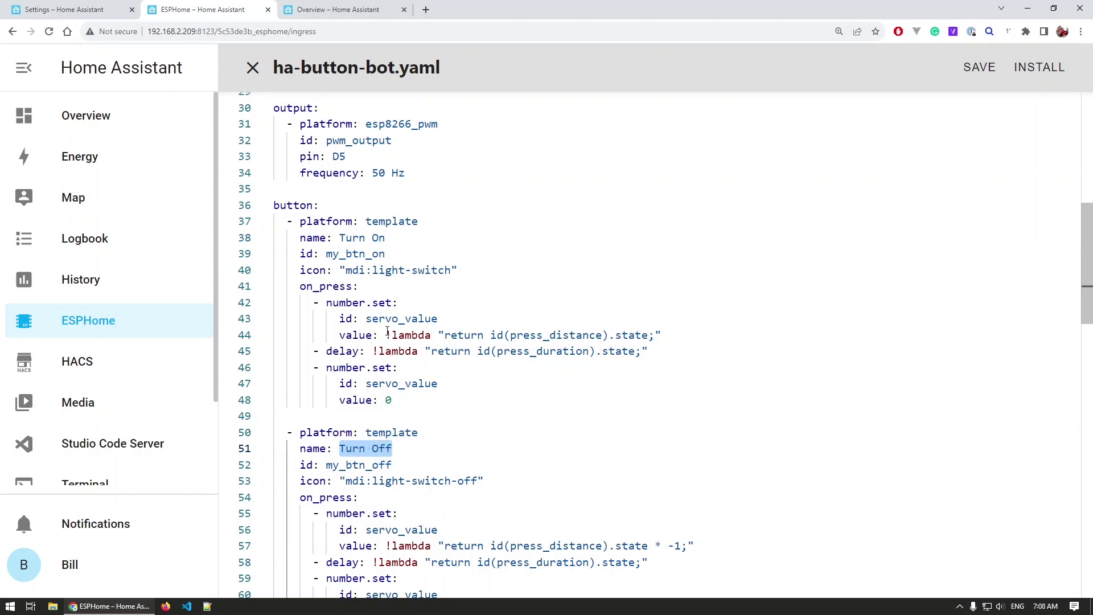
pyautogui.moveTo(297, 270); pyautogui.dragTo(445, 269)
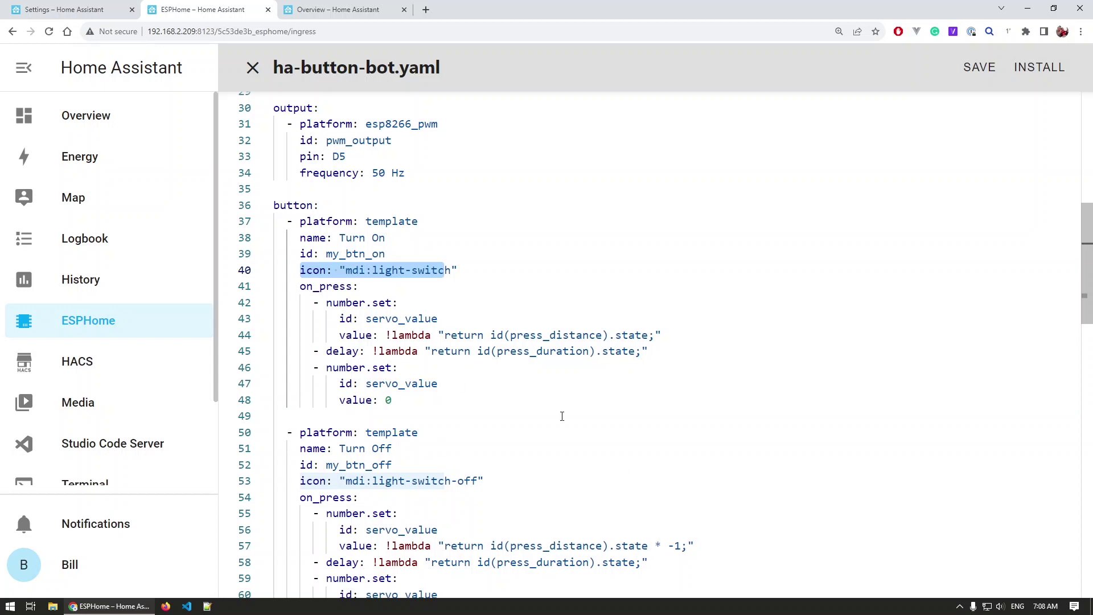
pyautogui.doubleClick(326, 286)
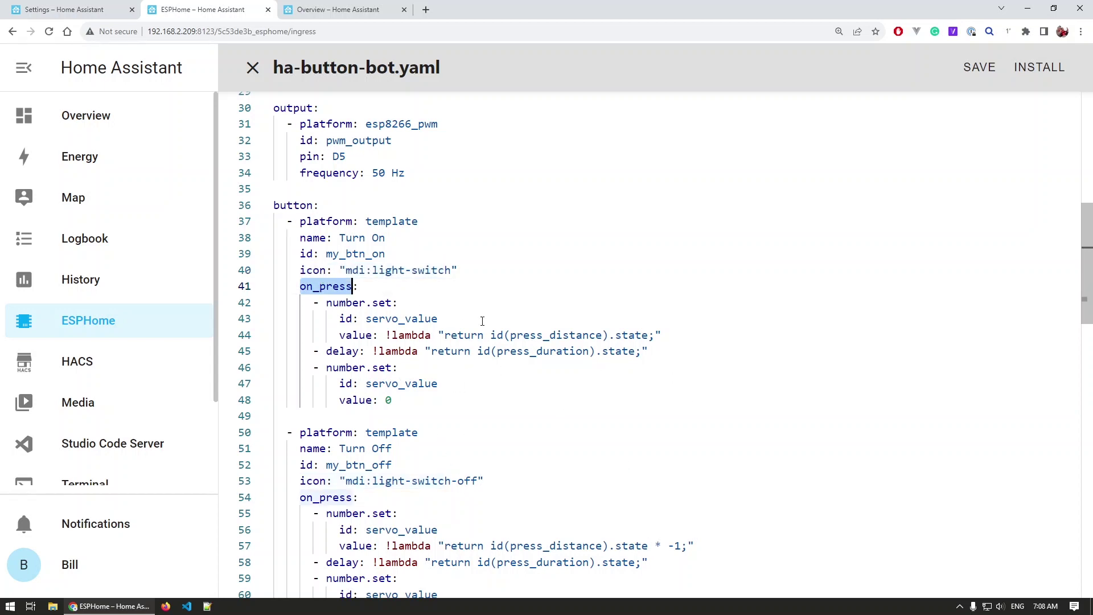
pyautogui.moveTo(394, 400); pyautogui.dragTo(320, 302)
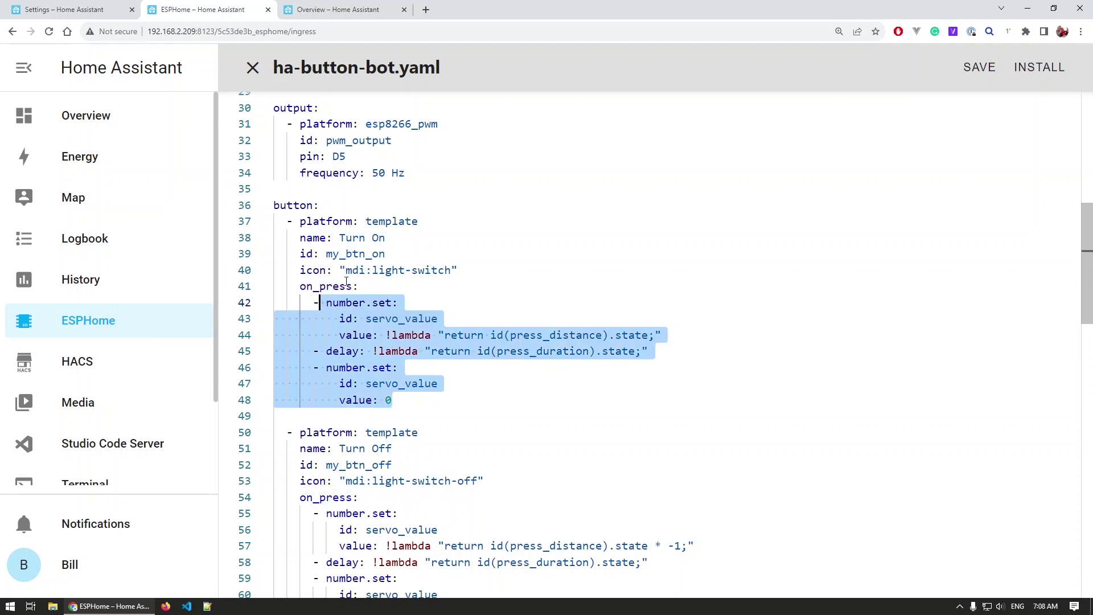
pyautogui.click(378, 303)
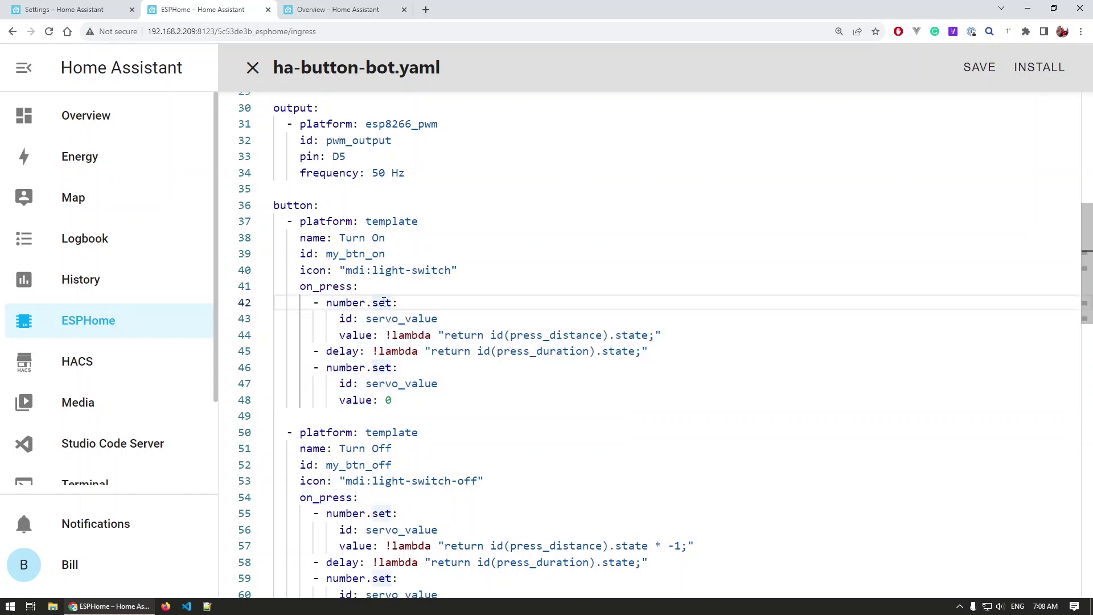
pyautogui.doubleClick(408, 319)
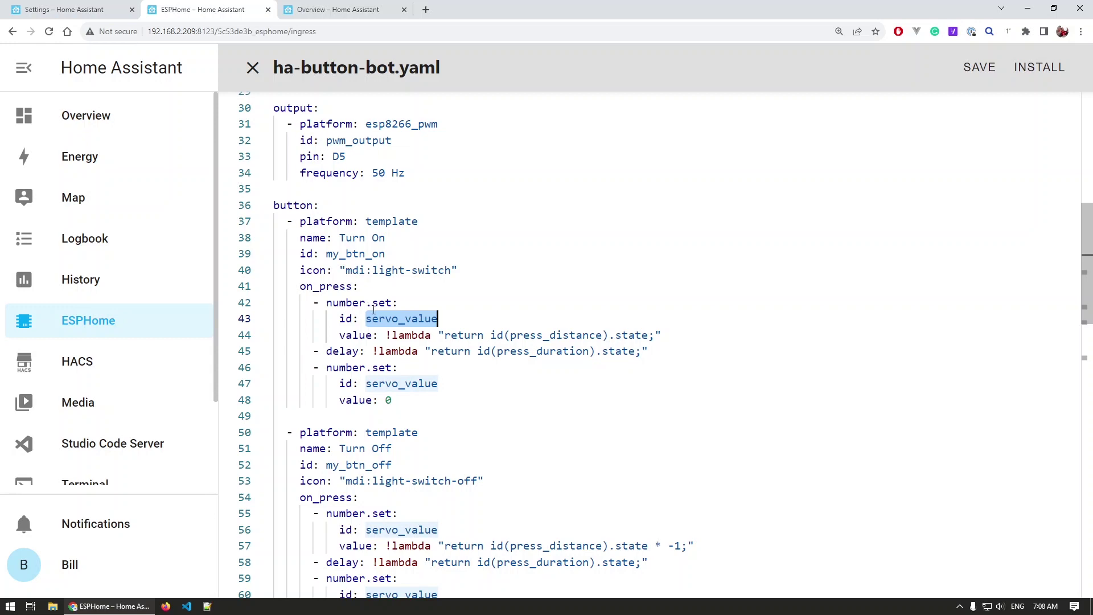
pyautogui.scroll(-4, 425, 476)
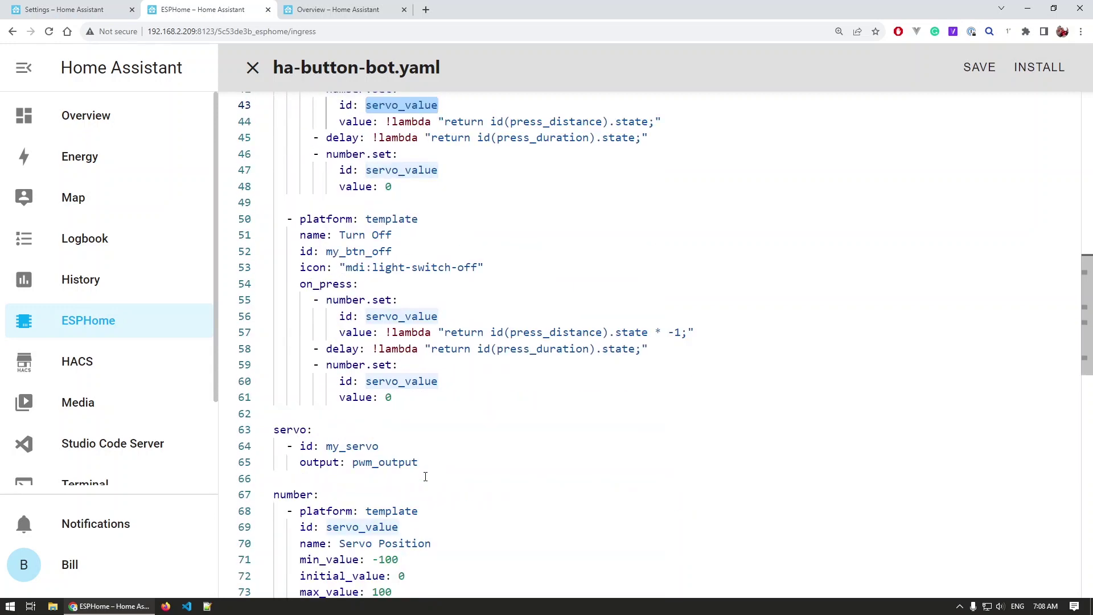
pyautogui.scroll(-2, 425, 476)
pyautogui.scroll(6, 372, 448)
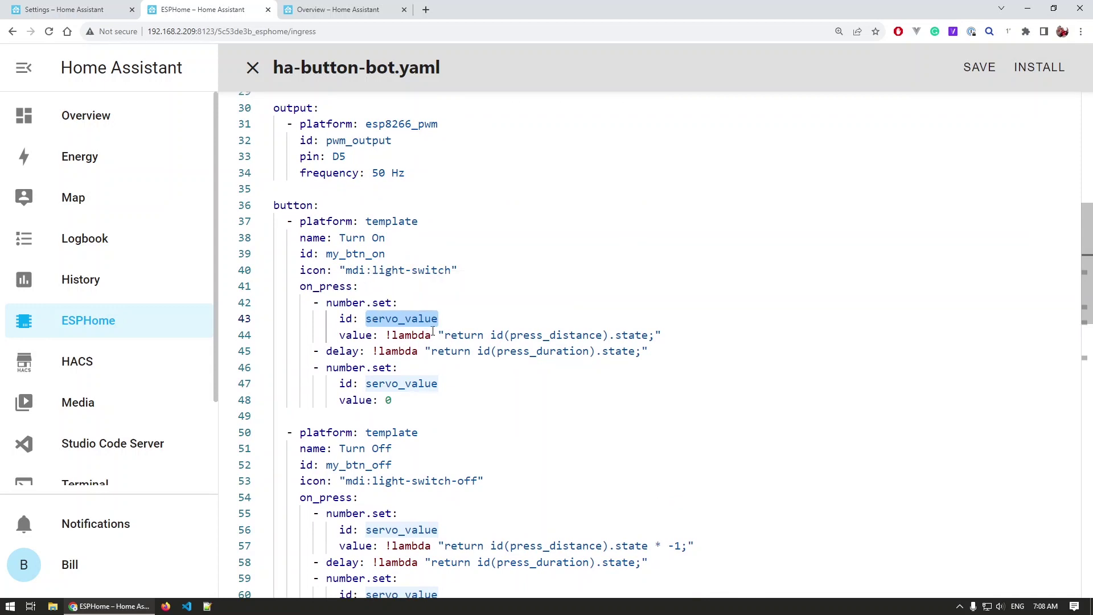
pyautogui.doubleClick(547, 338)
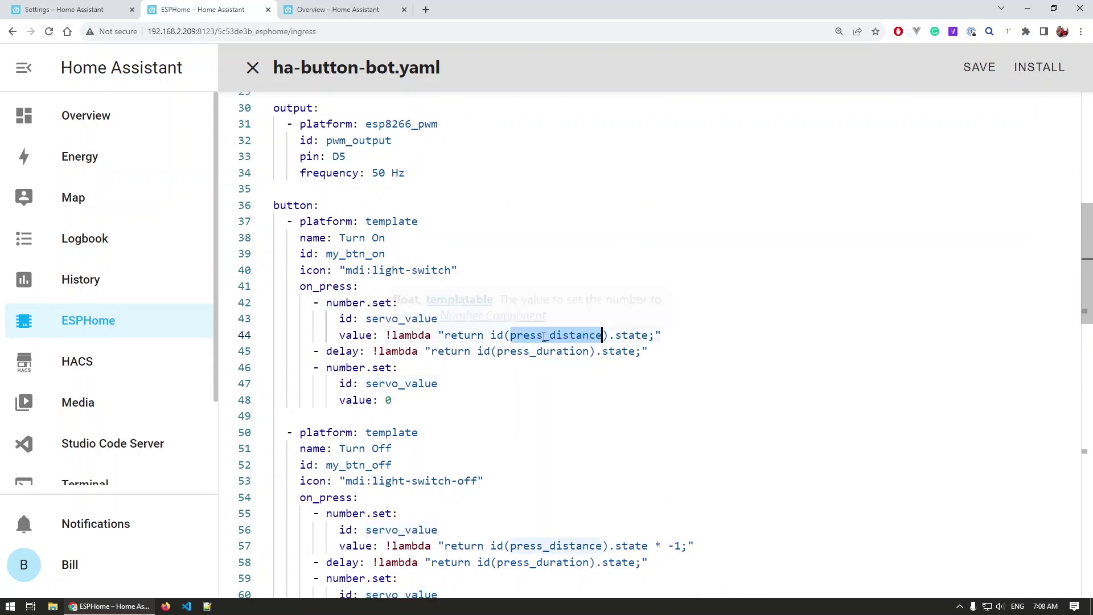
pyautogui.scroll(-1, 400, 494)
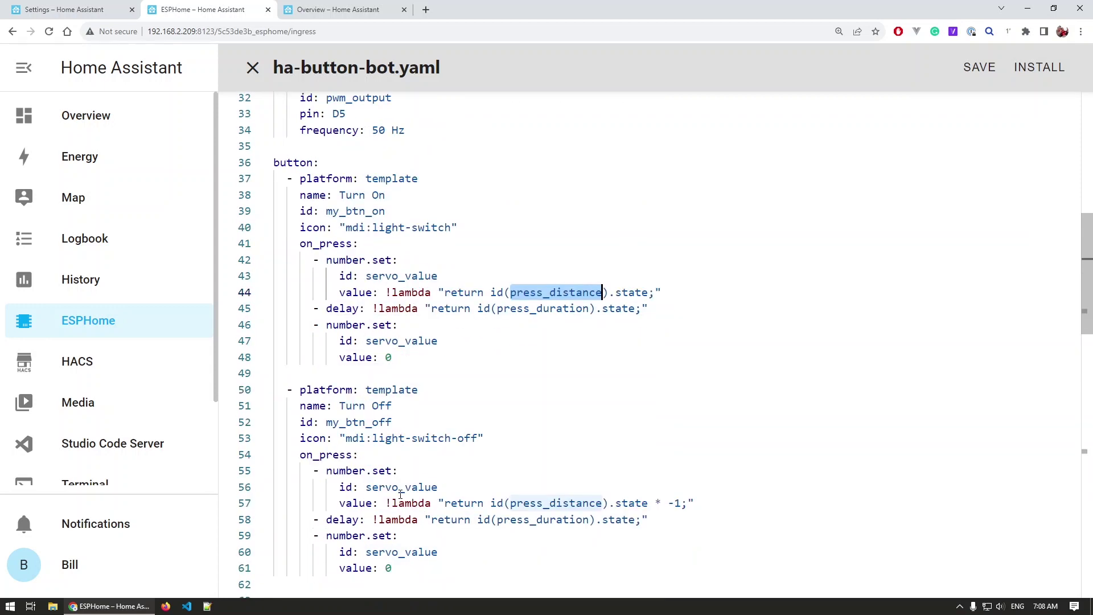
pyautogui.scroll(1, 400, 494)
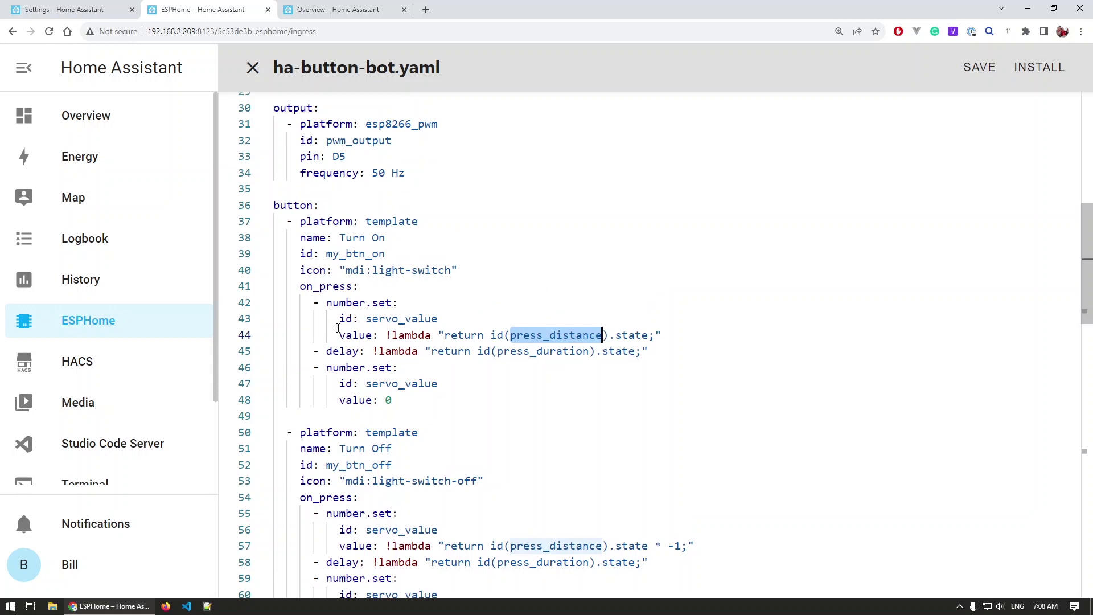
pyautogui.click(333, 351)
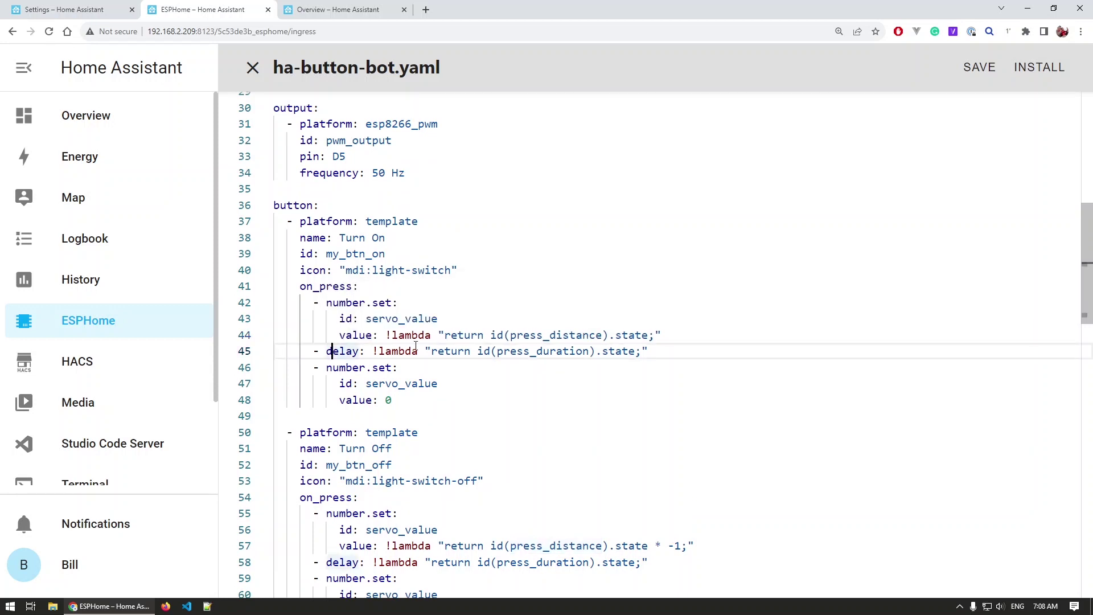
pyautogui.doubleClick(524, 351)
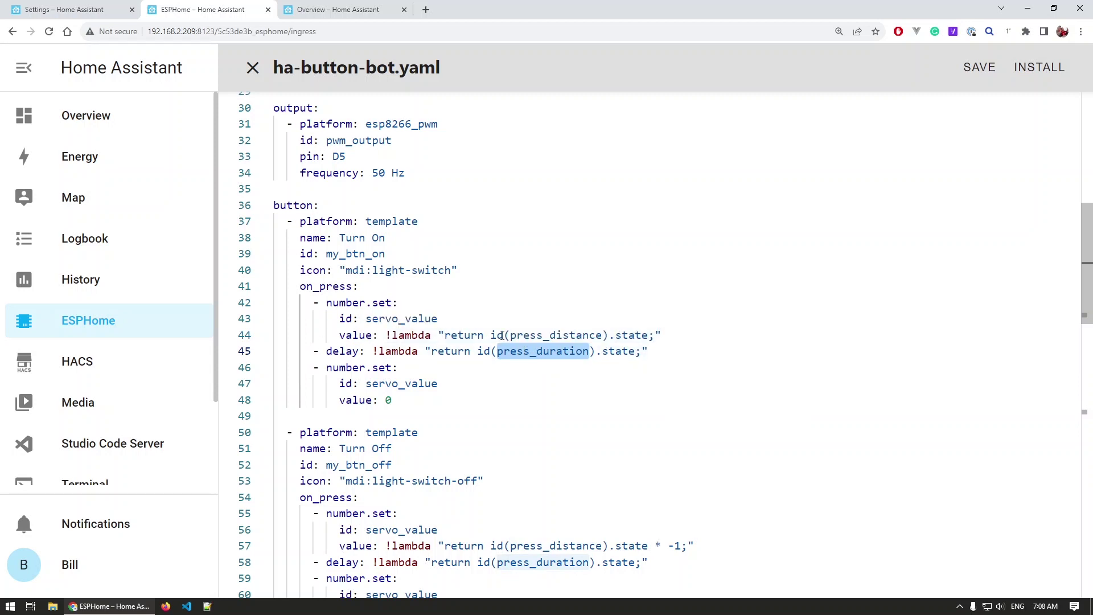
pyautogui.click(99, 5)
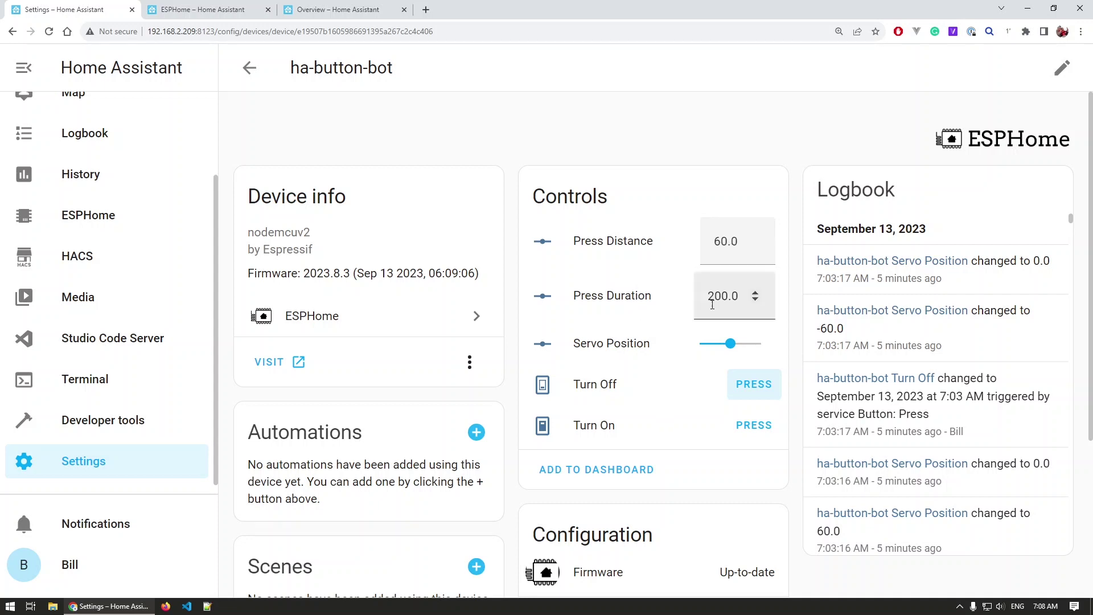
pyautogui.click(205, 7)
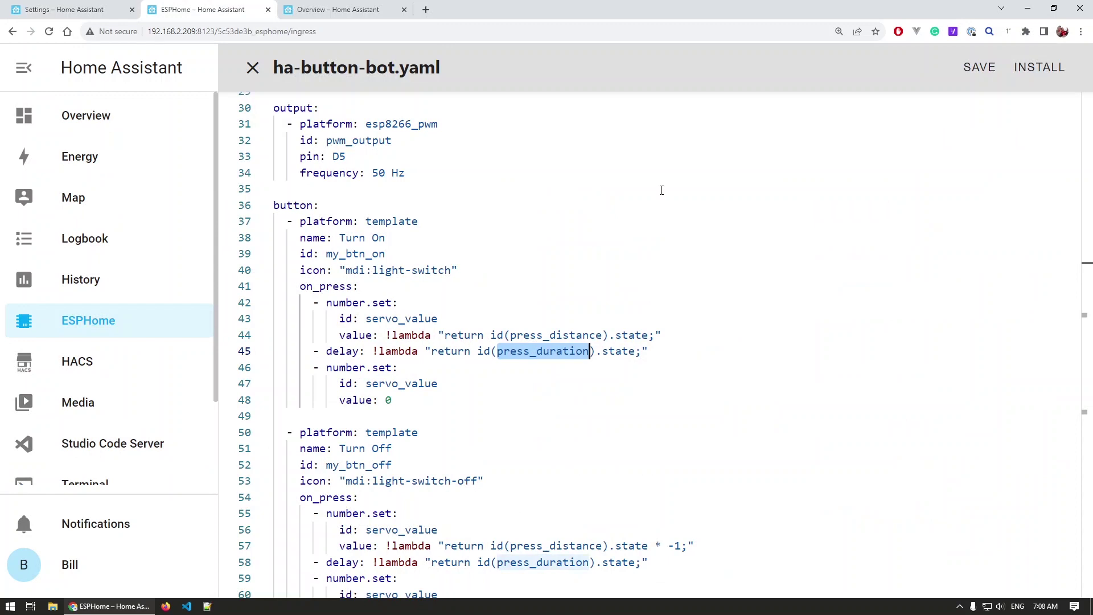
pyautogui.click(339, 334)
pyautogui.moveTo(339, 334); pyautogui.dragTo(679, 329)
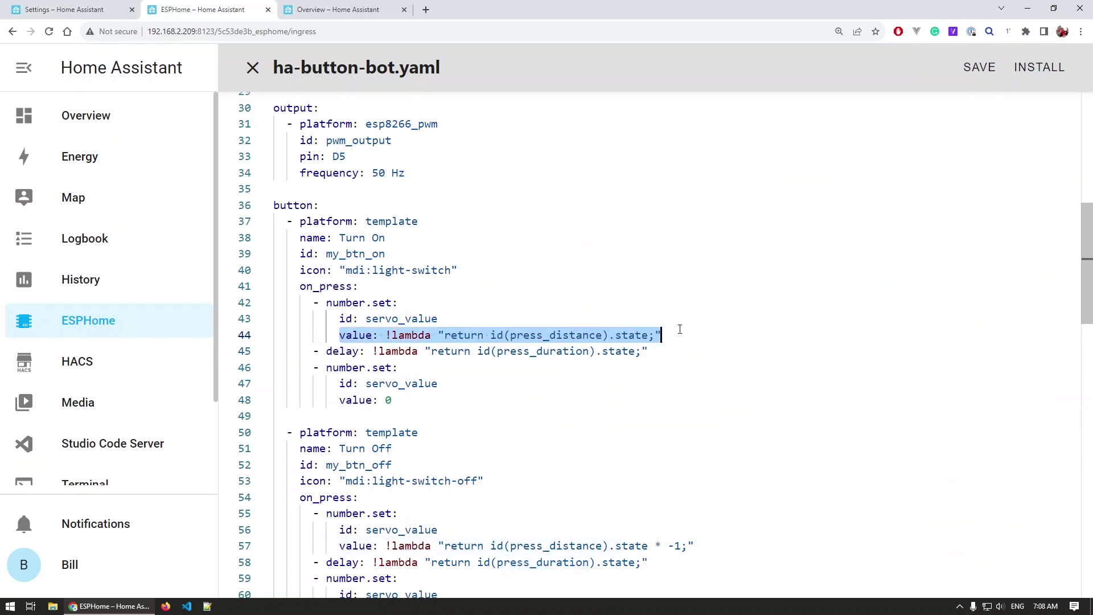
pyautogui.click(389, 353)
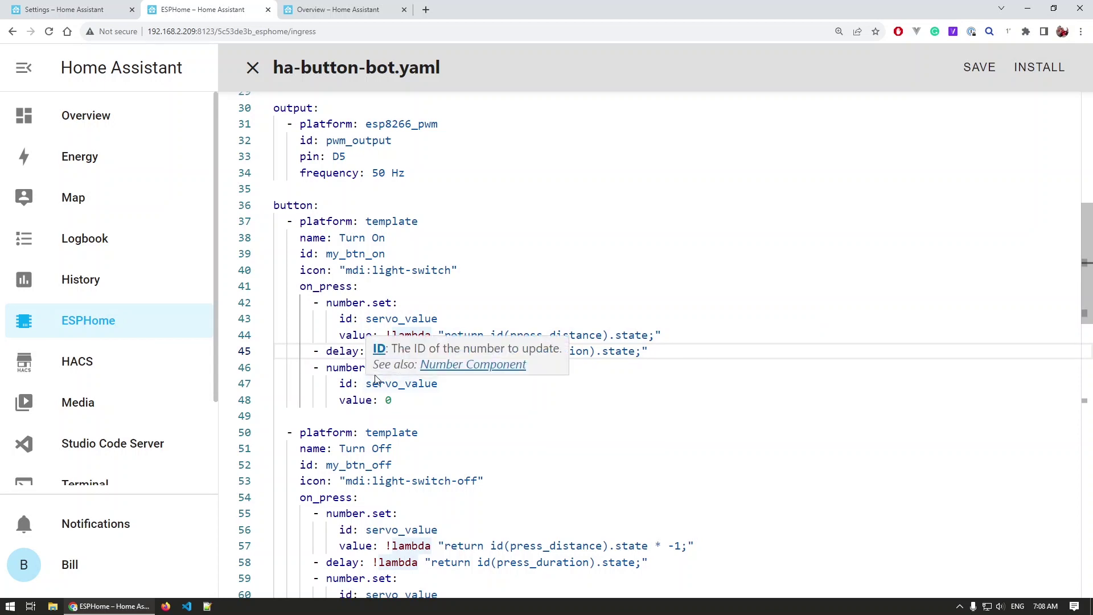
pyautogui.moveTo(396, 400); pyautogui.dragTo(326, 368)
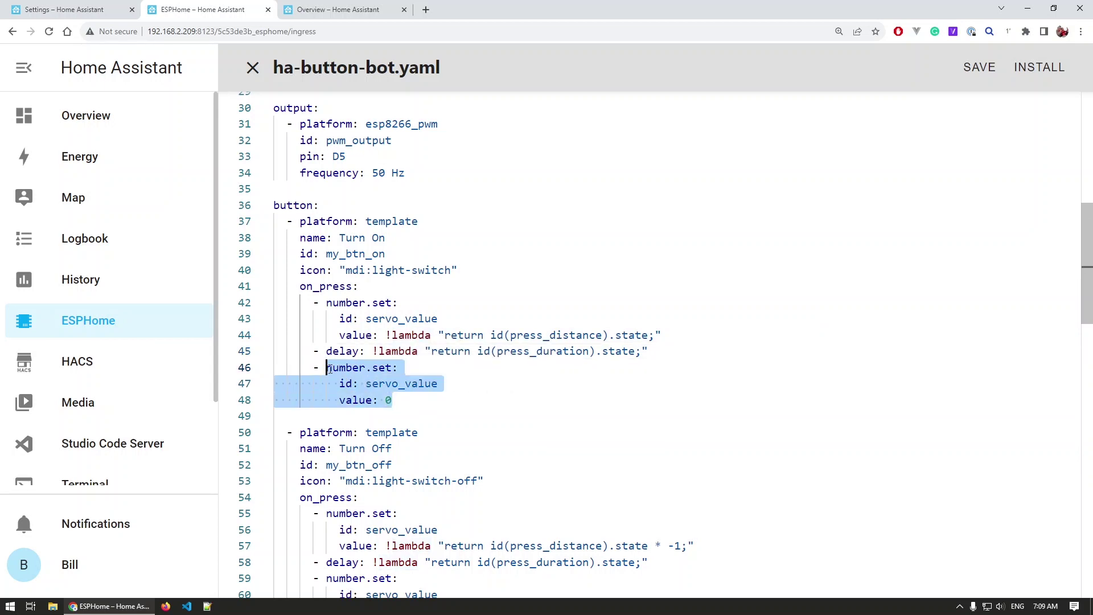
pyautogui.click(401, 398)
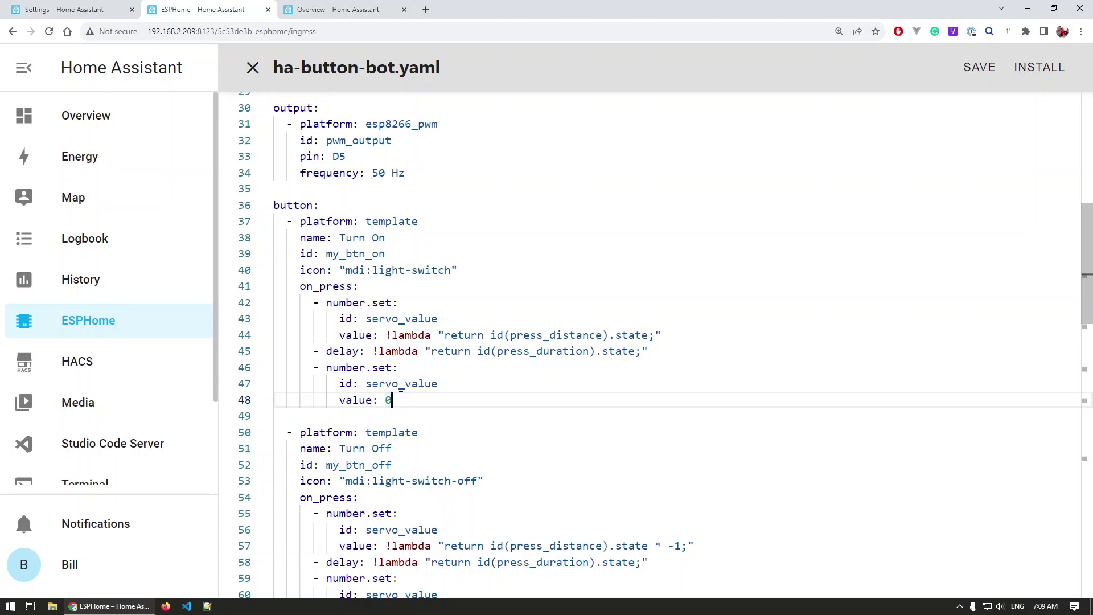
pyautogui.scroll(-3, 388, 318)
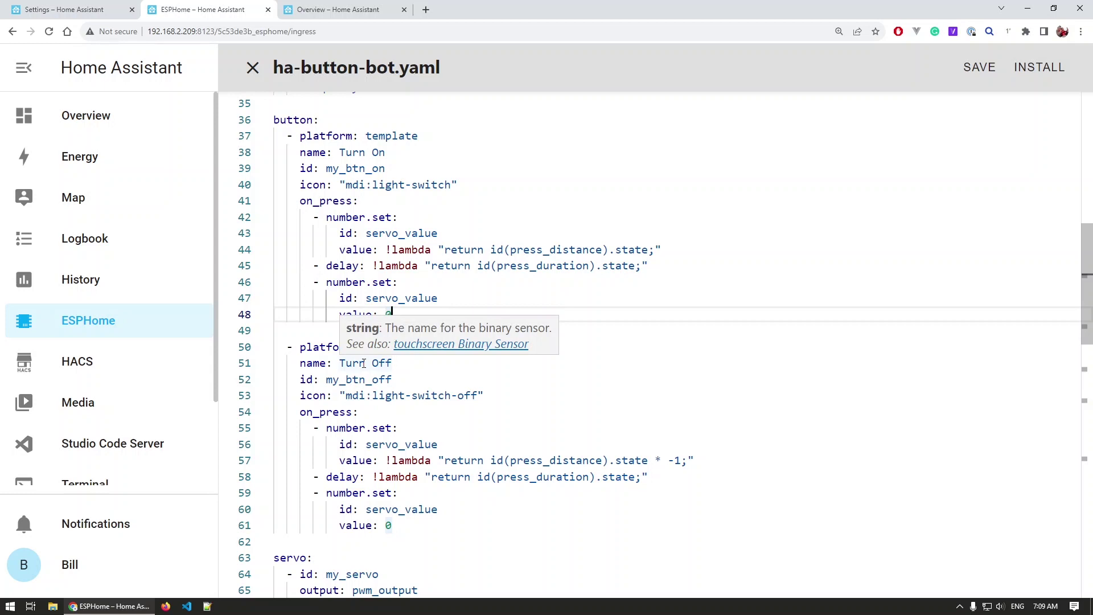
pyautogui.doubleClick(565, 460)
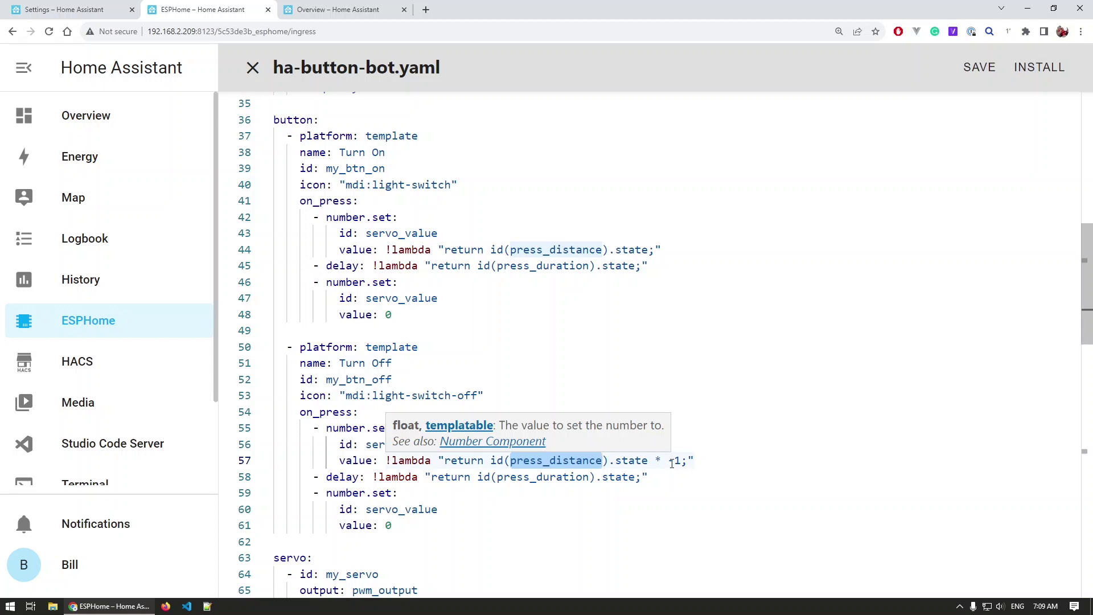
pyautogui.click(532, 477)
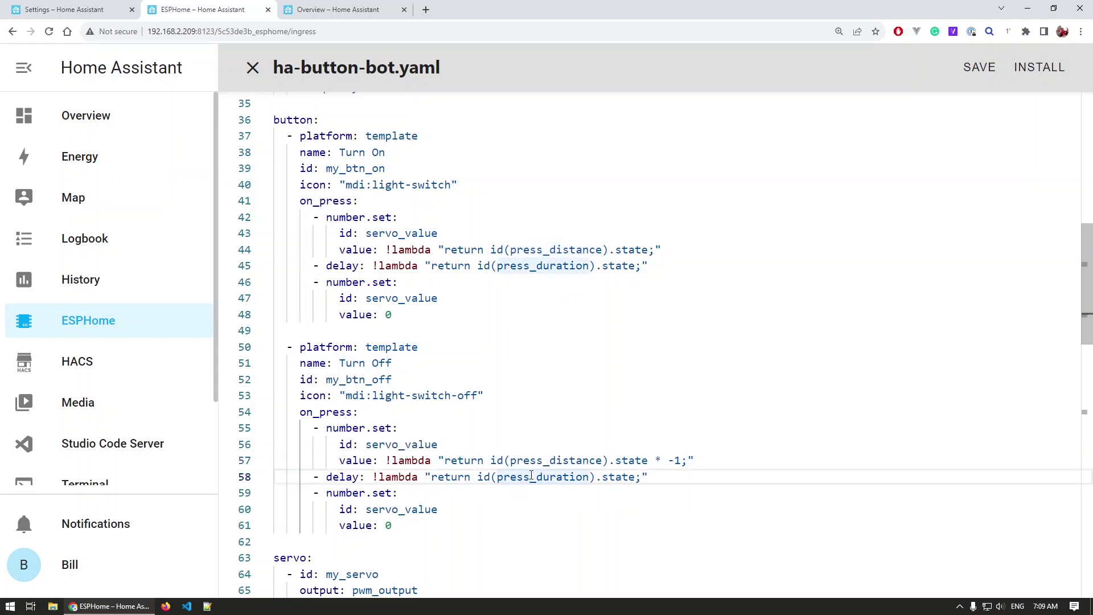
pyautogui.moveTo(422, 529); pyautogui.dragTo(326, 495)
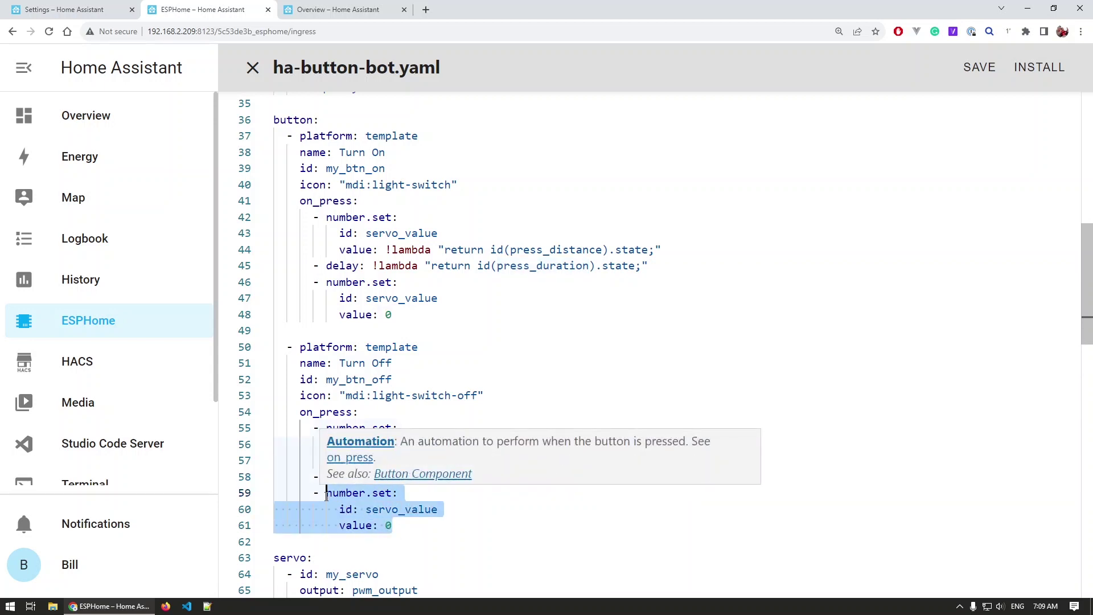
pyautogui.scroll(-1, 326, 495)
pyautogui.doubleClick(291, 472)
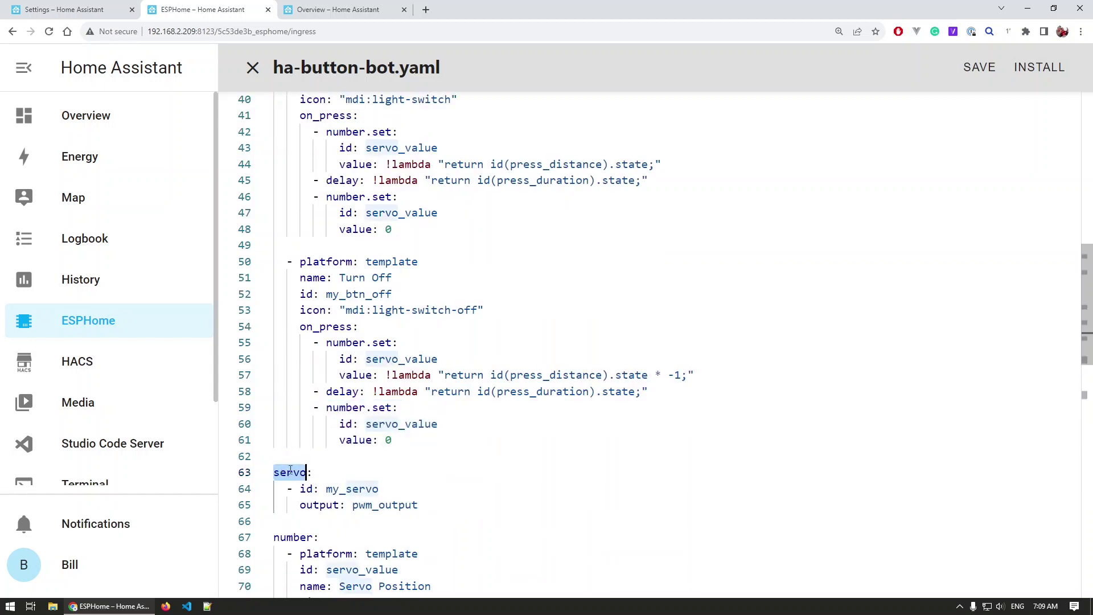
pyautogui.doubleClick(367, 489)
pyautogui.doubleClick(375, 505)
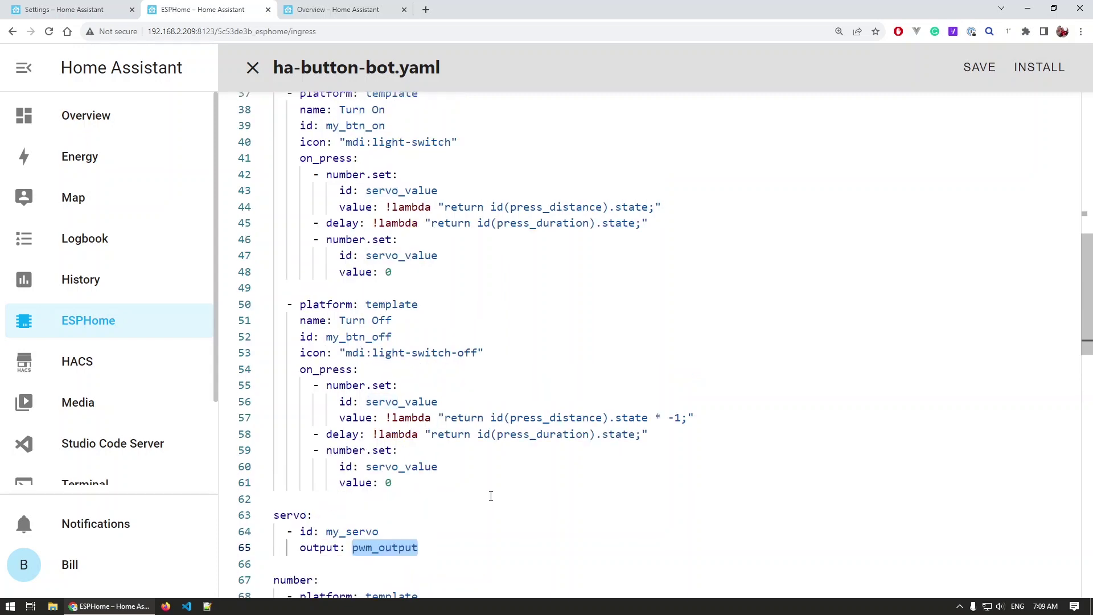
pyautogui.scroll(2, 445, 467)
pyautogui.scroll(1, 372, 139)
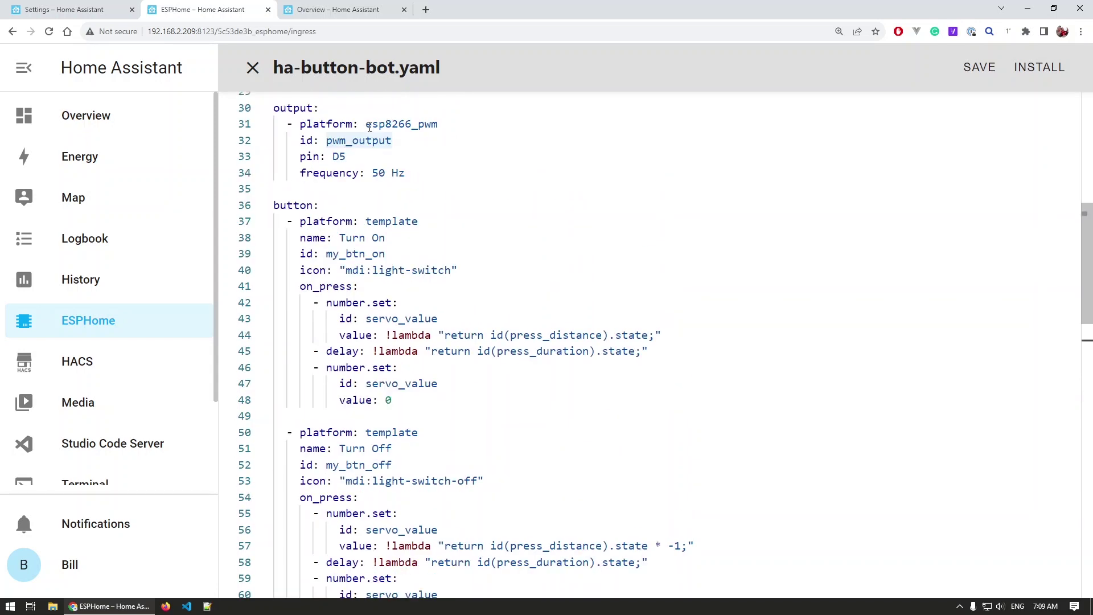
pyautogui.scroll(-7, 452, 217)
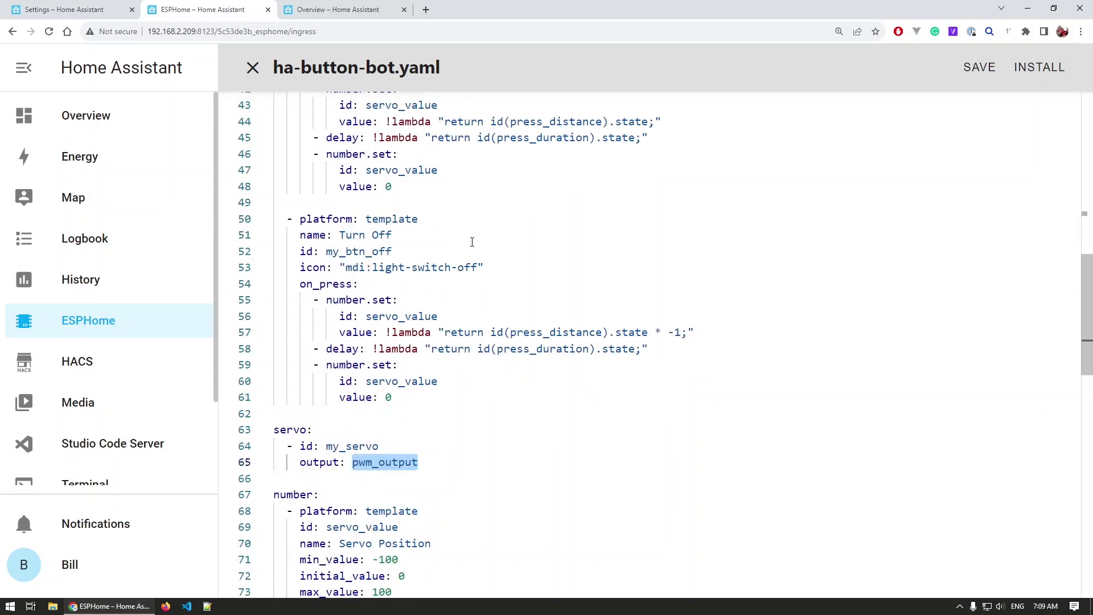
pyautogui.scroll(-1, 472, 242)
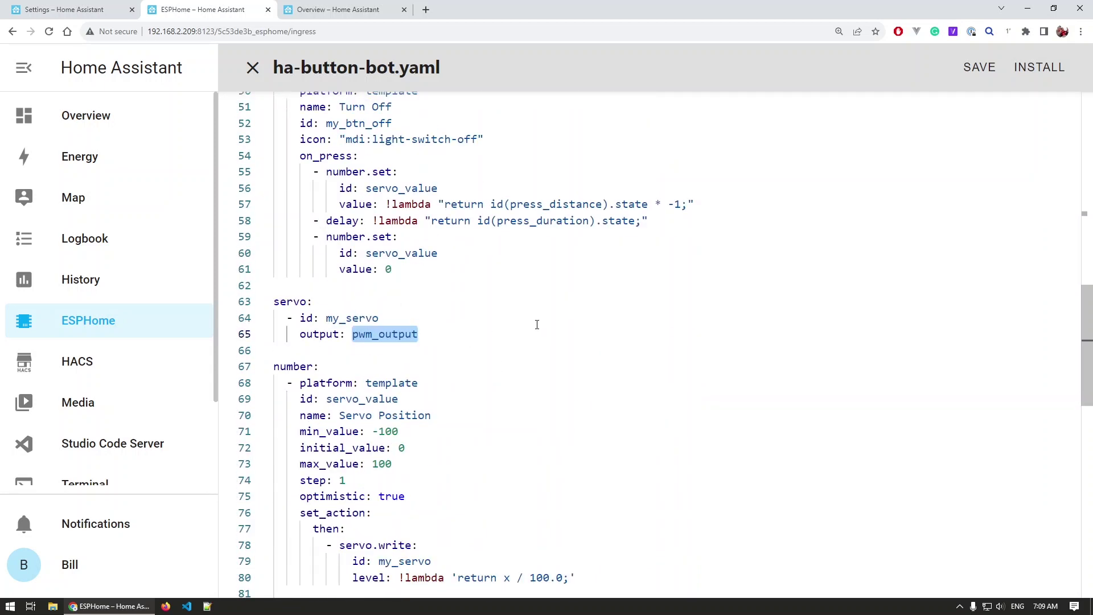
pyautogui.scroll(-1, 300, 313)
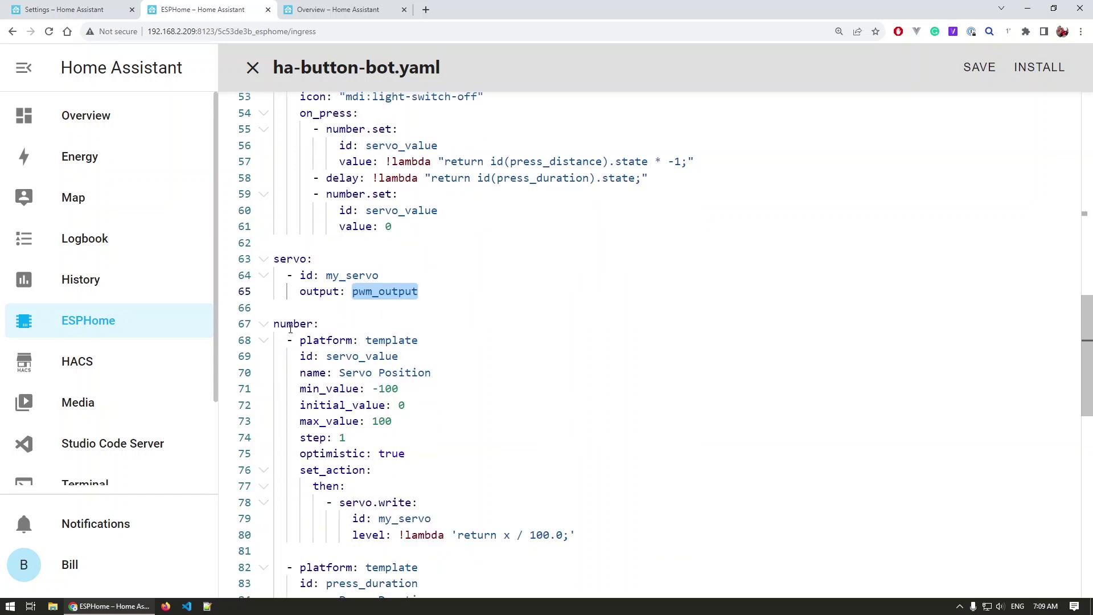
pyautogui.click(290, 325)
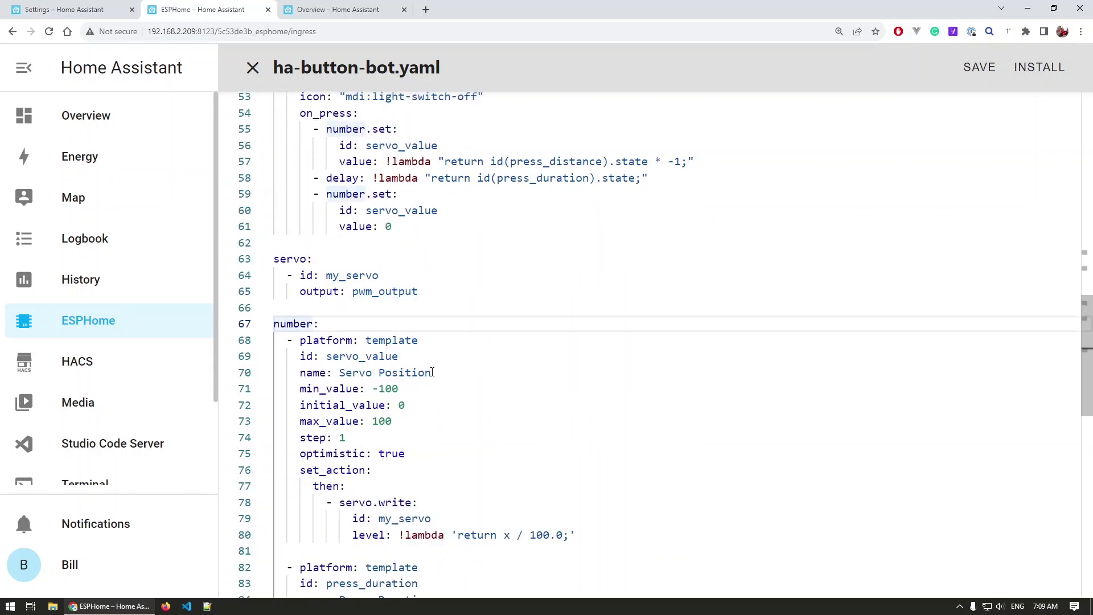
pyautogui.click(94, 11)
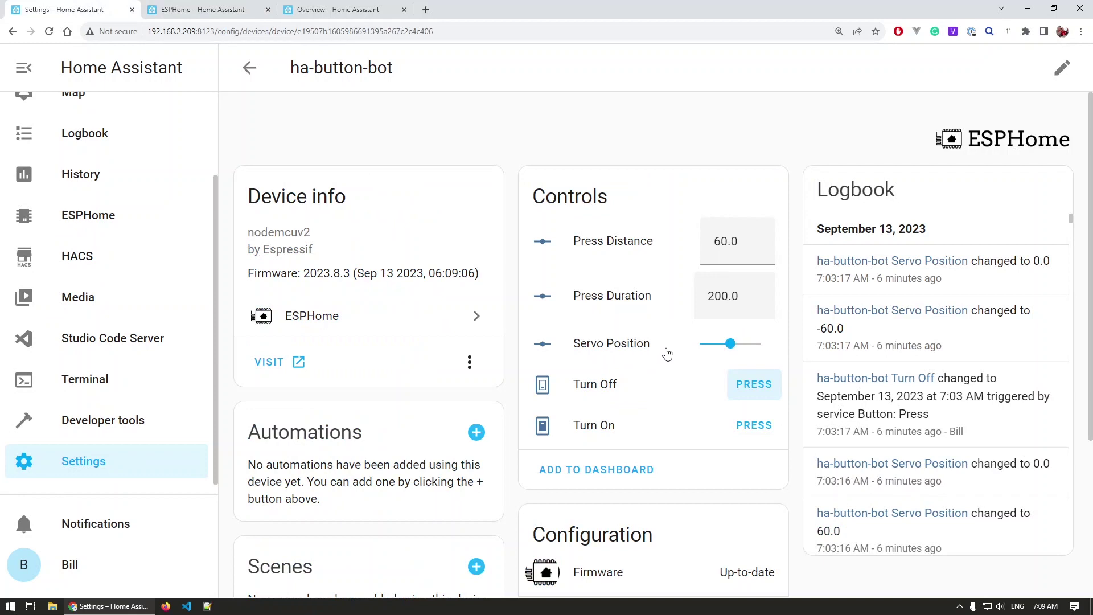
pyautogui.click(200, 10)
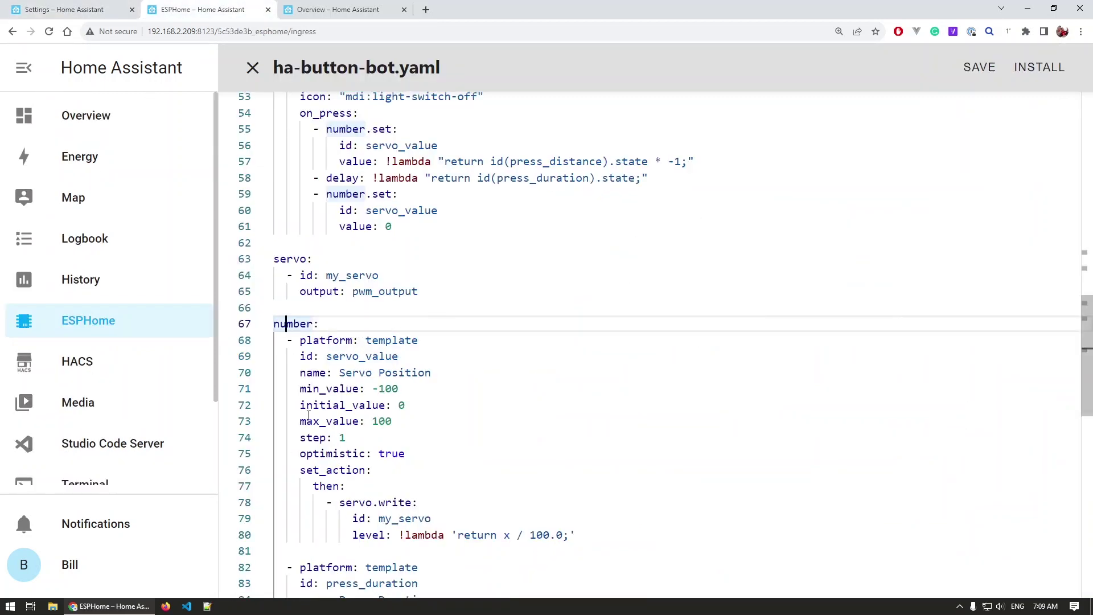
pyautogui.doubleClick(389, 388)
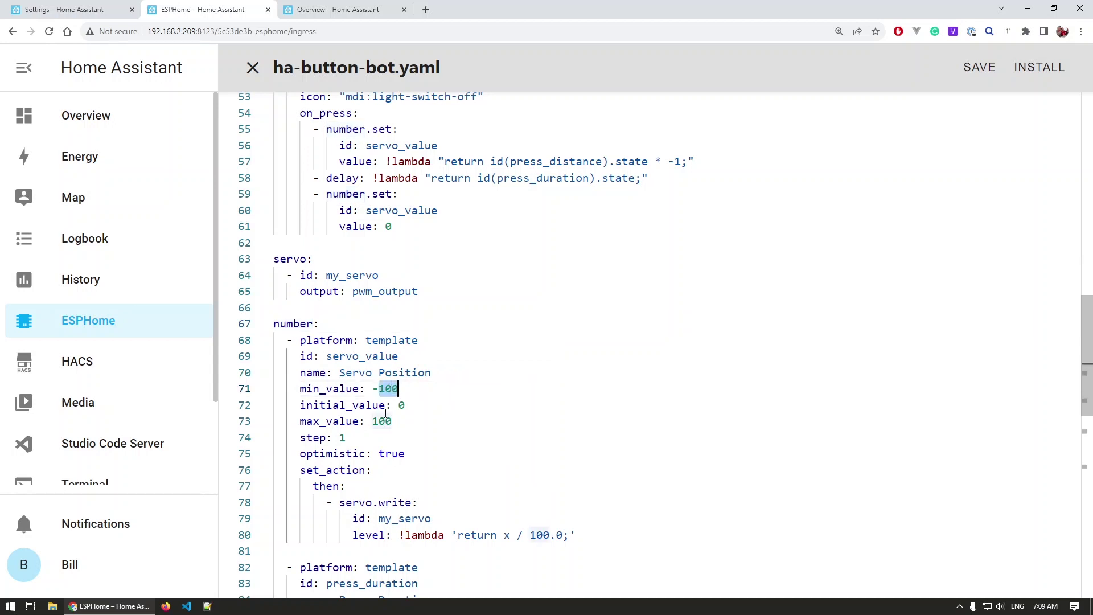
pyautogui.doubleClick(382, 422)
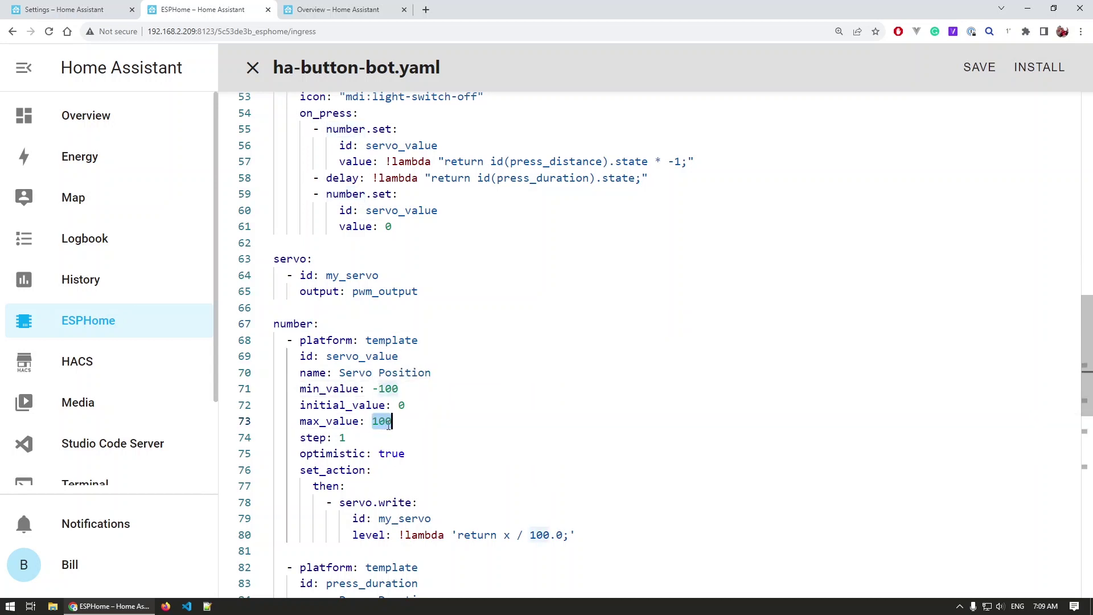
pyautogui.click(400, 405)
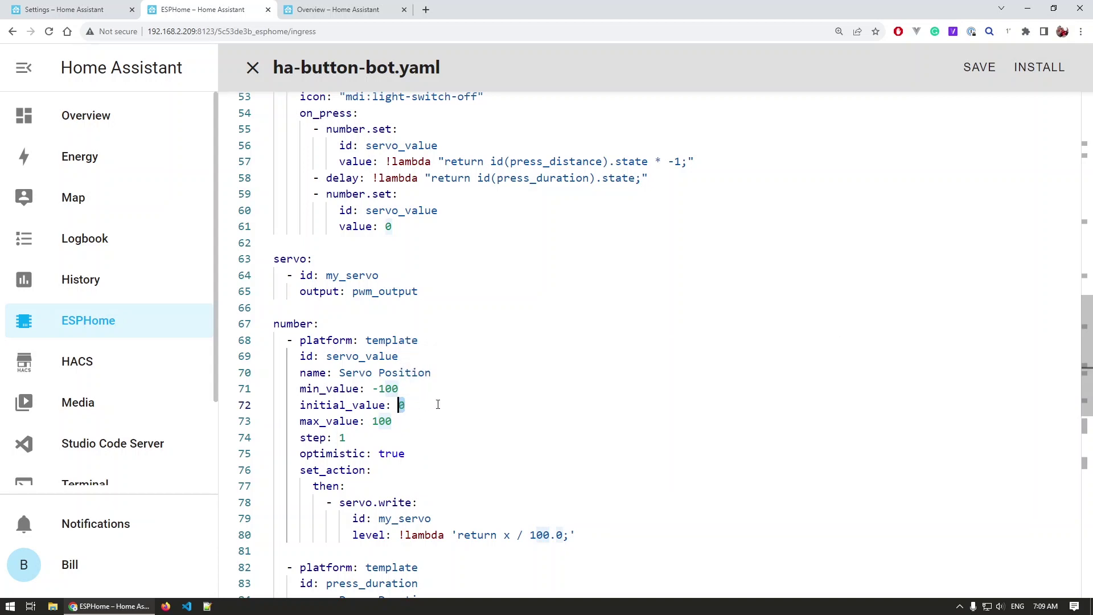
pyautogui.scroll(-1, 382, 411)
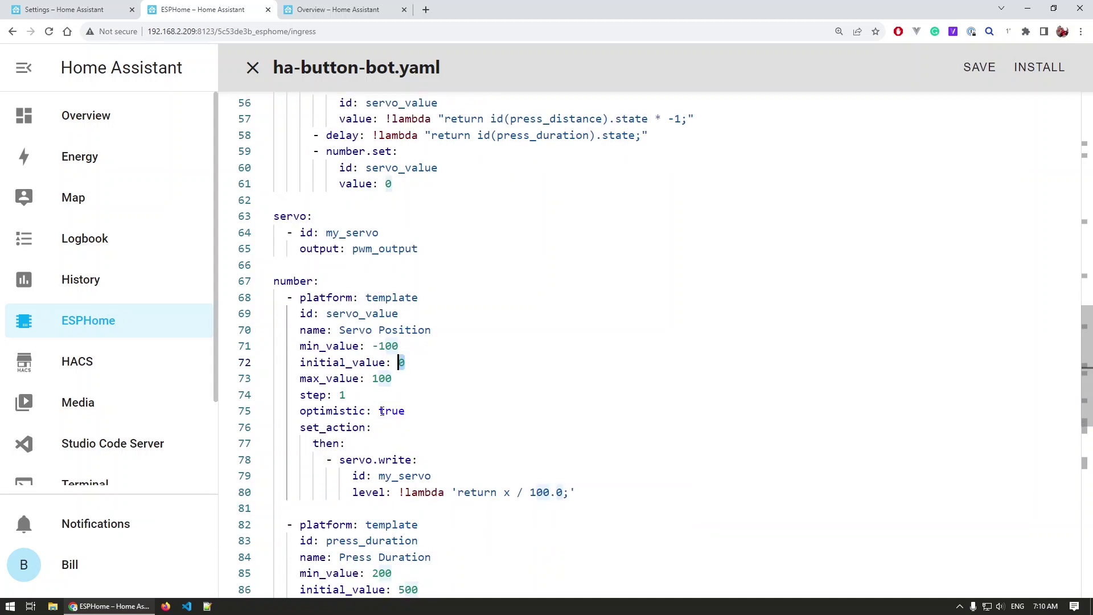
pyautogui.moveTo(303, 428)
pyautogui.moveTo(348, 492); pyautogui.dragTo(586, 493)
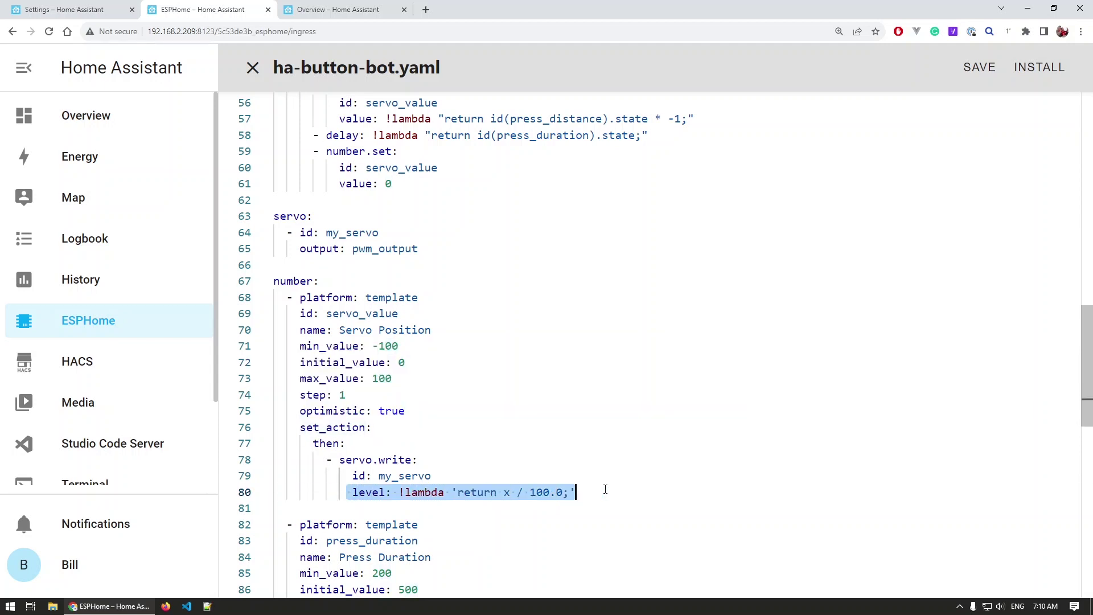
pyautogui.click(590, 493)
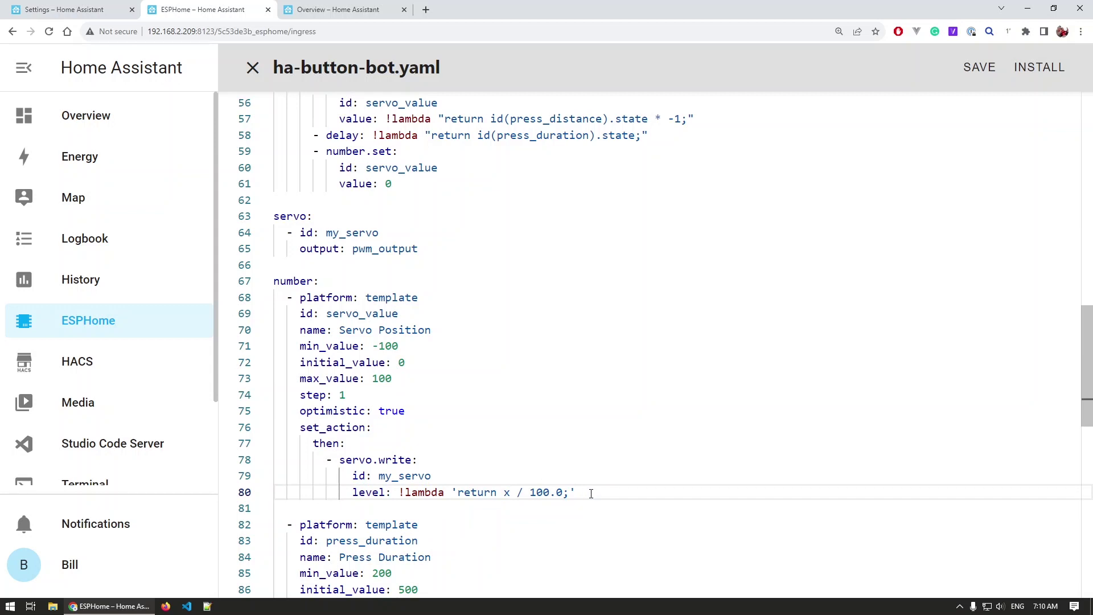
pyautogui.moveTo(519, 492)
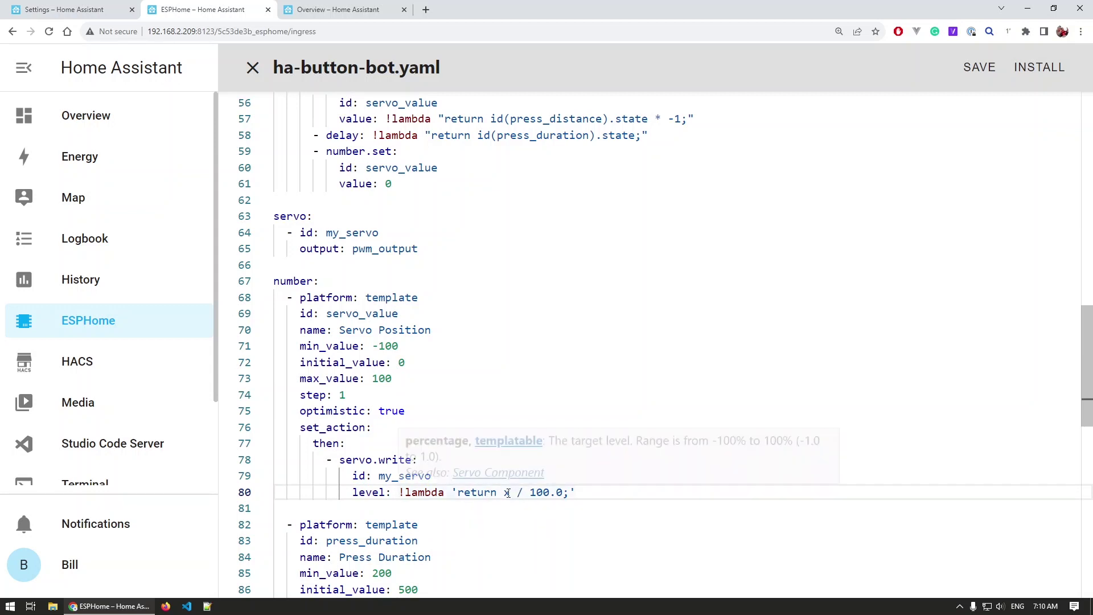
pyautogui.moveTo(564, 493)
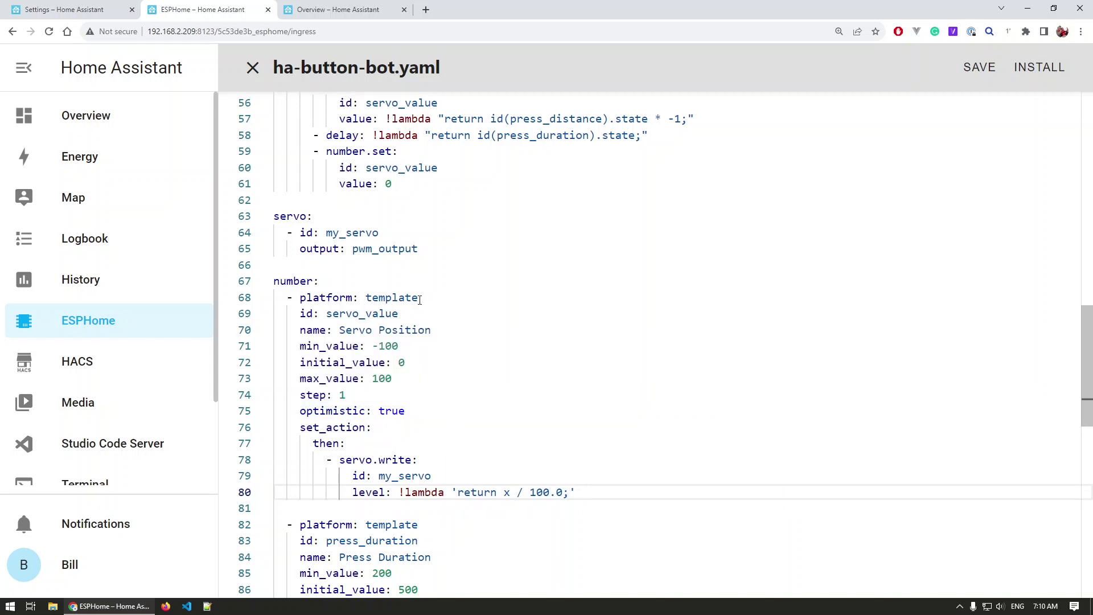
# Point out the Press Duration YAML block: minimum 200, initial value 500, maximum 5000.
pyautogui.scroll(-3, 422, 327)
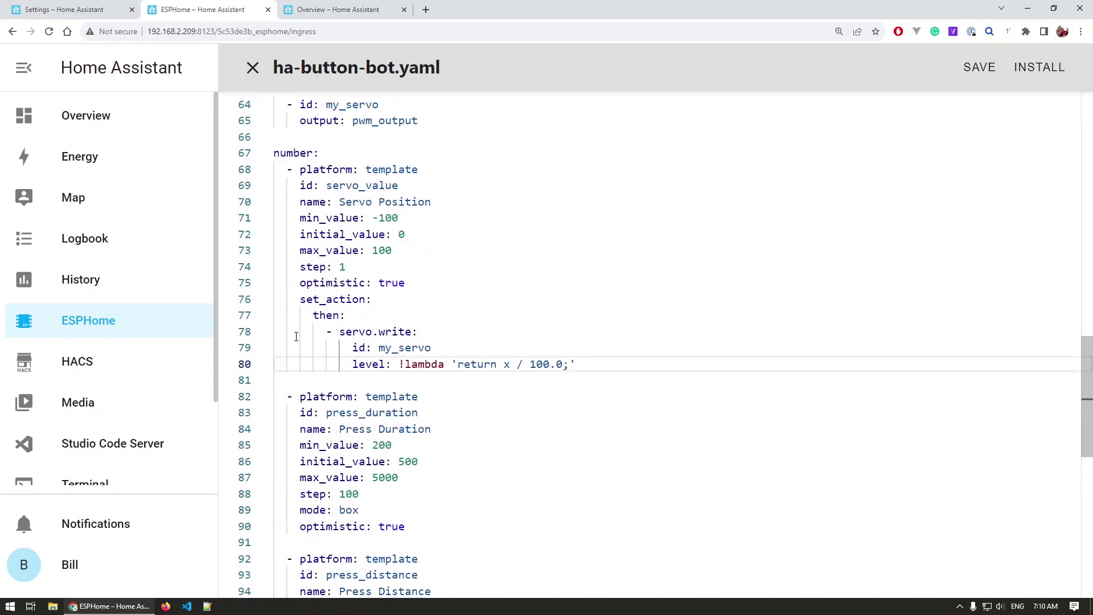
pyautogui.scroll(-1, 394, 377)
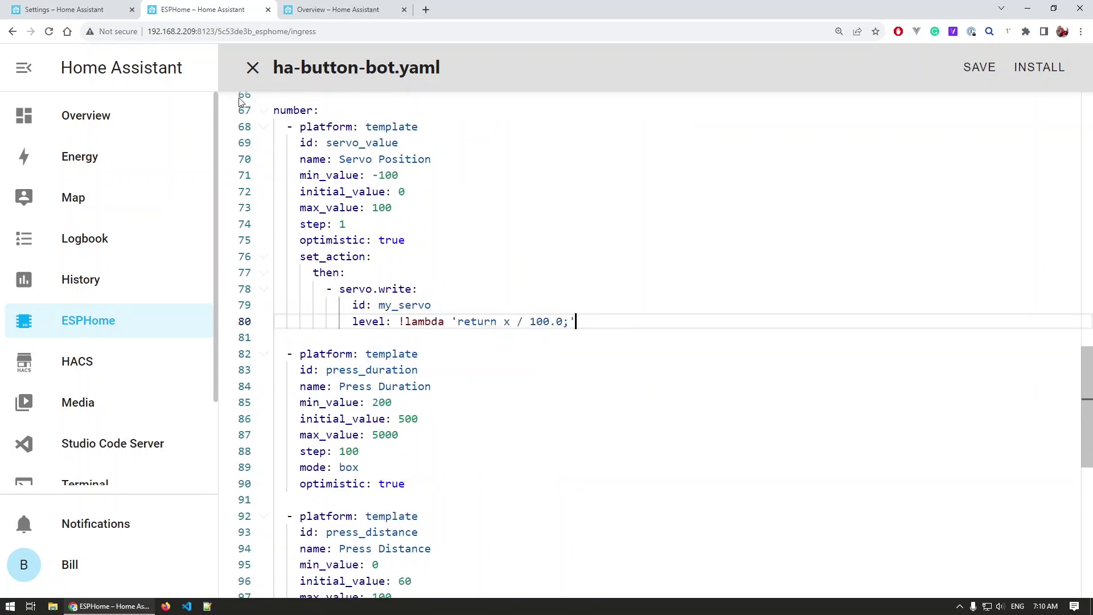
pyautogui.click(104, 8)
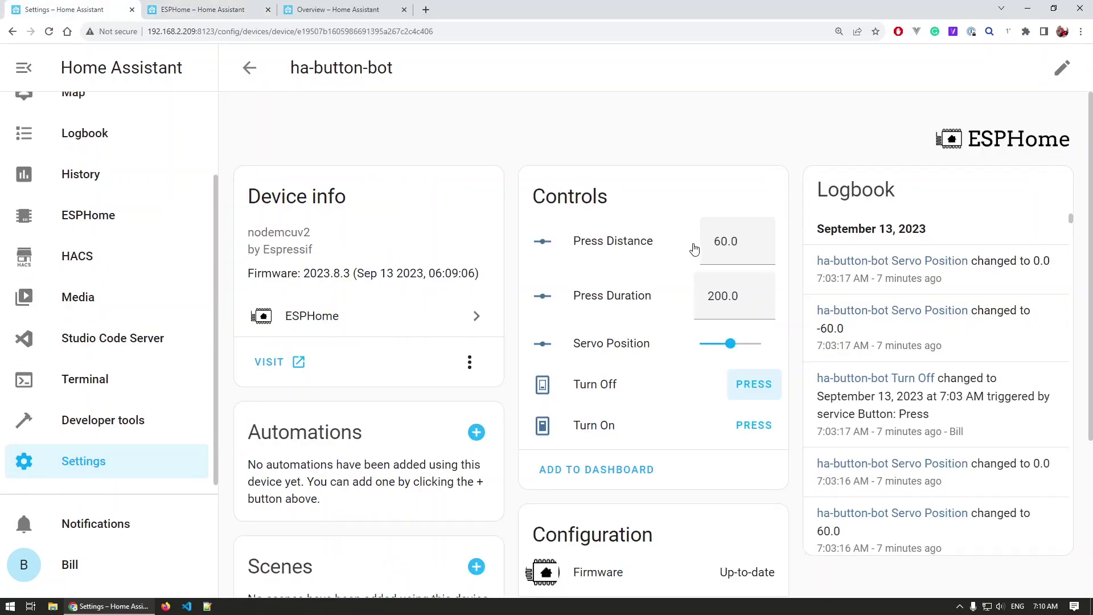
pyautogui.click(202, 9)
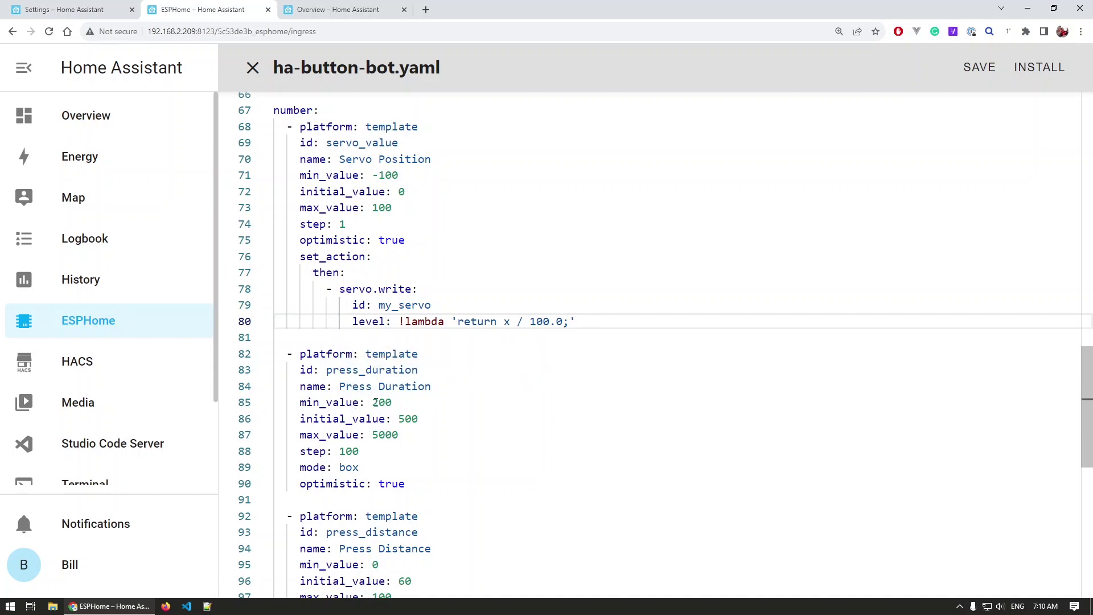
pyautogui.moveTo(376, 402); pyautogui.dragTo(400, 418)
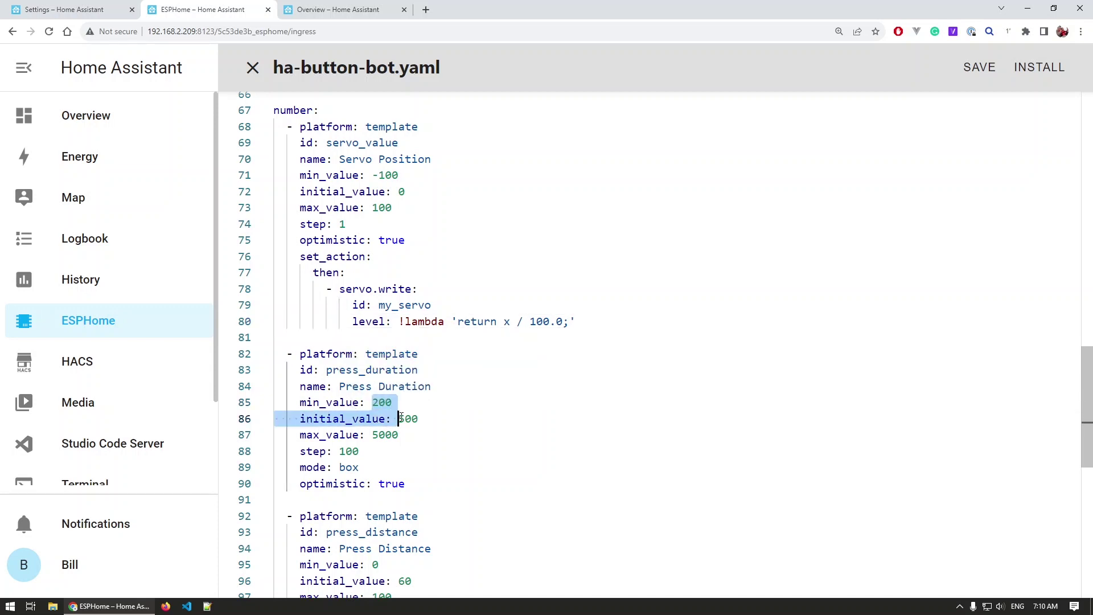
pyautogui.doubleClick(411, 419)
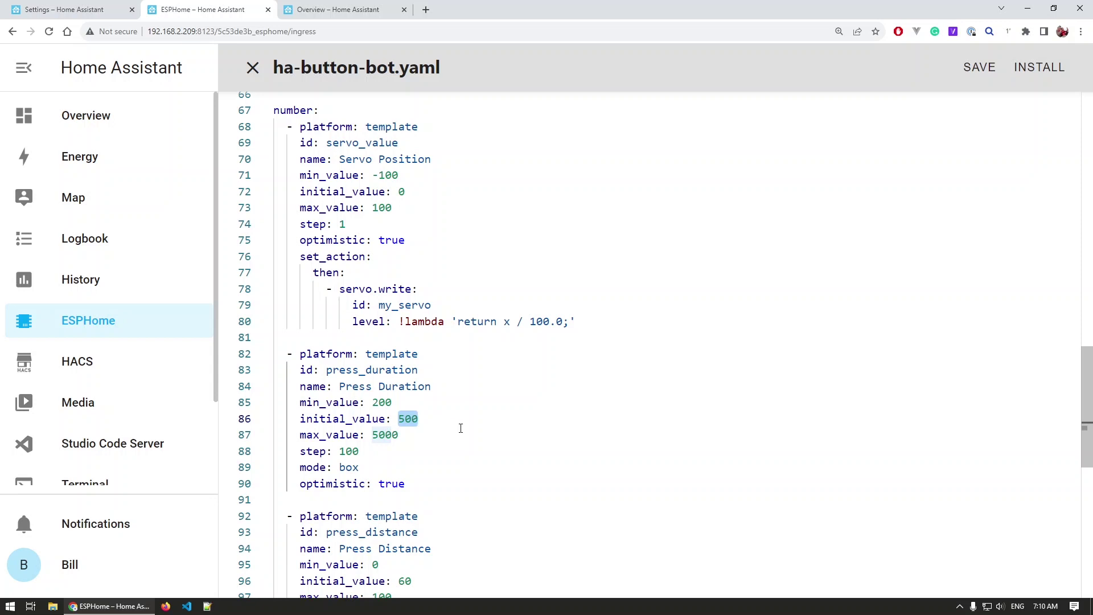
pyautogui.doubleClick(379, 436)
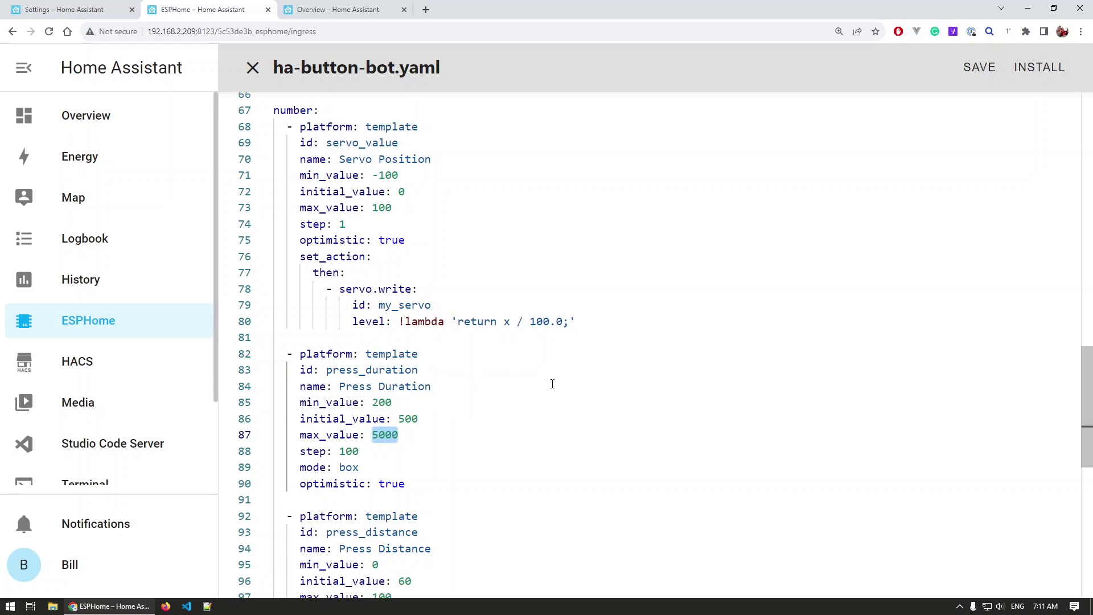
# Point out Press Distance's minimum 0, maximum 100 and box mode, then show the device page.
pyautogui.scroll(-1, 496, 436)
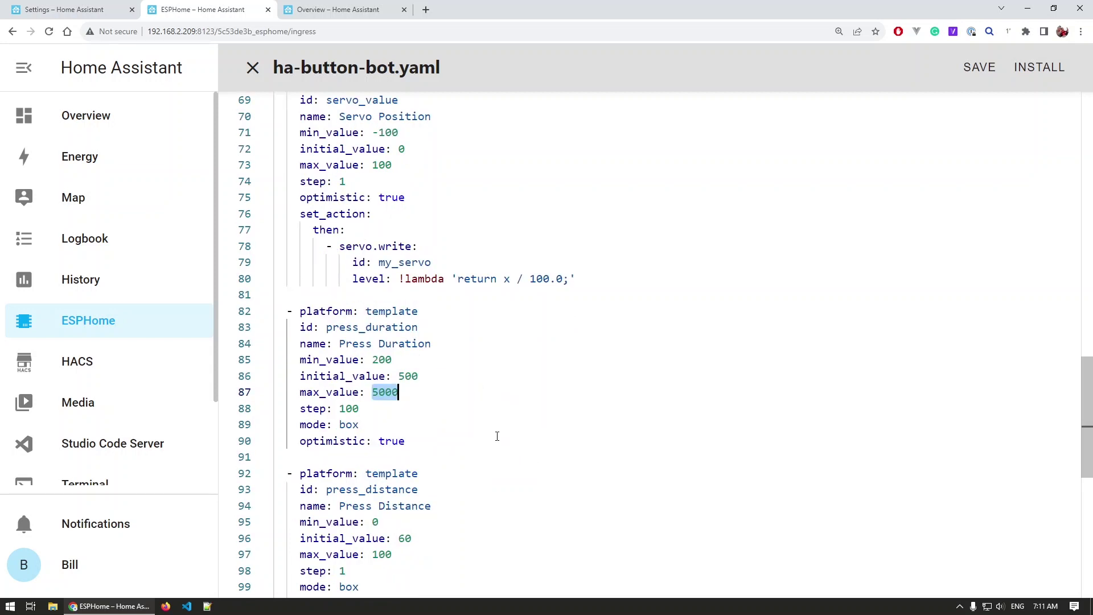
pyautogui.scroll(-2, 519, 396)
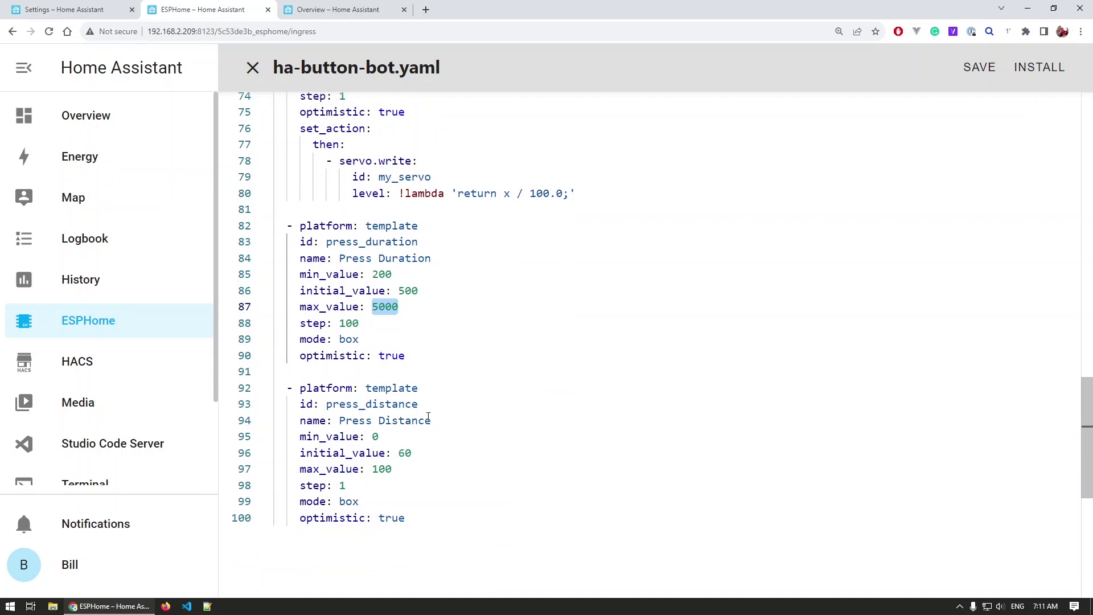
pyautogui.doubleClick(375, 436)
pyautogui.doubleClick(381, 469)
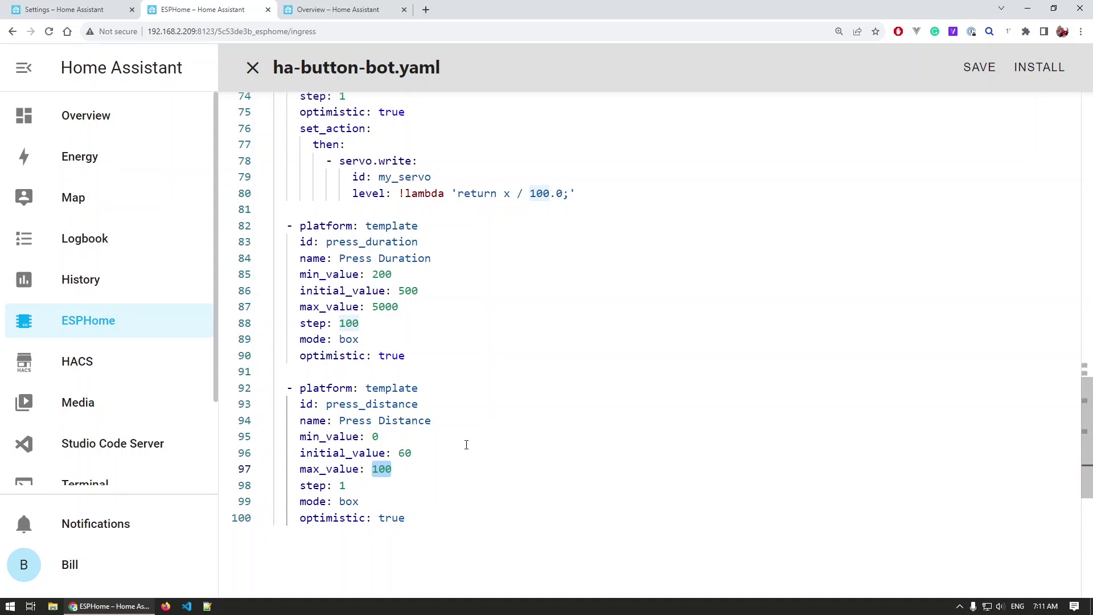
pyautogui.doubleClick(358, 338)
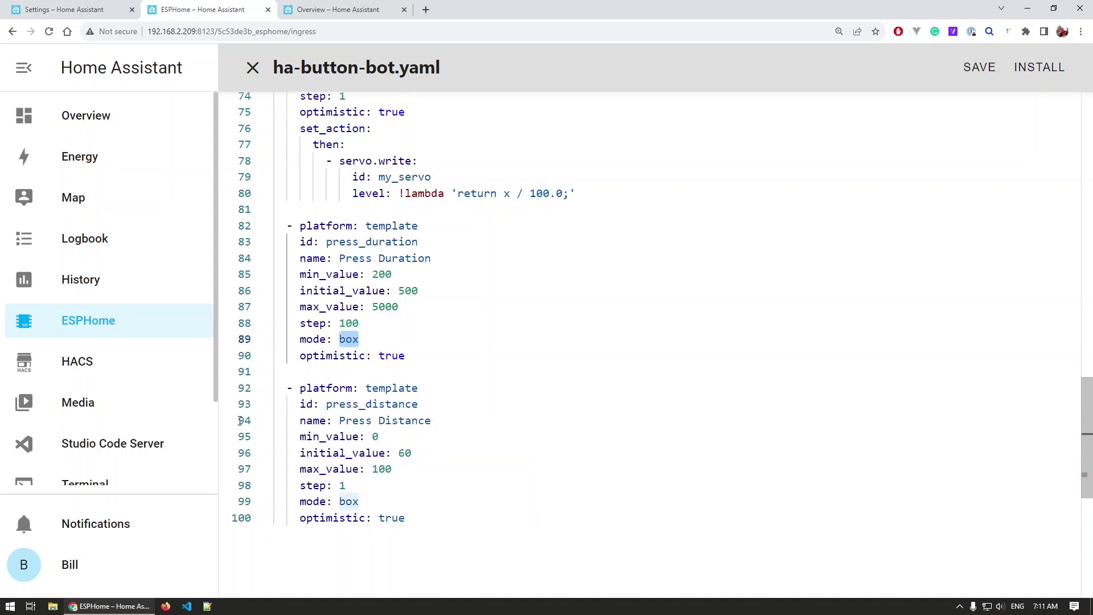
pyautogui.click(77, 13)
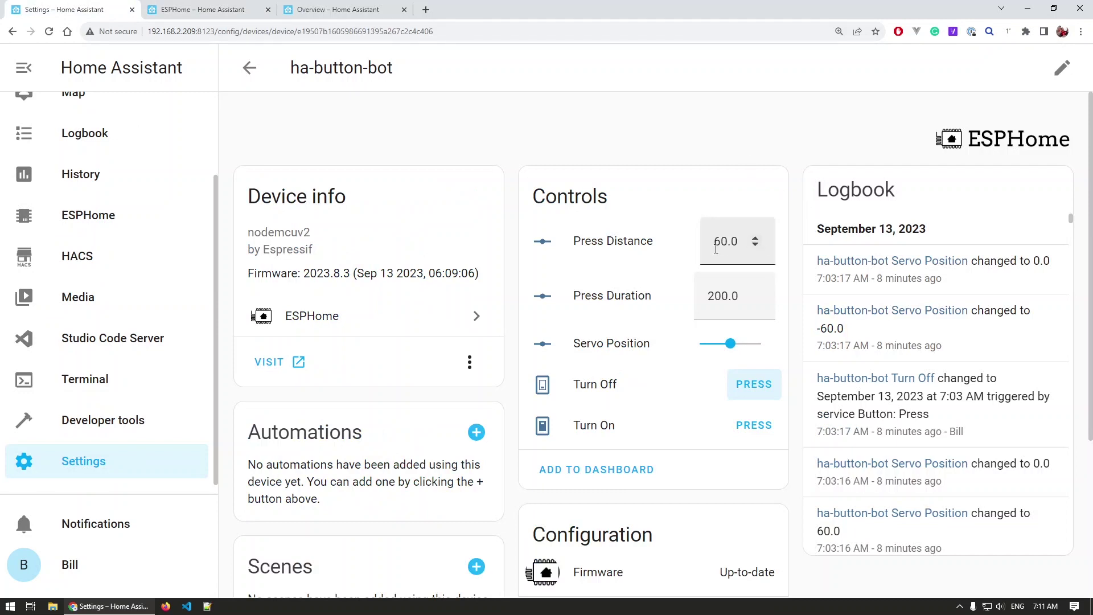
# Highlight Servo Position on YAML line 70, then slide the servo to 44 and back to 0.
pyautogui.click(235, 9)
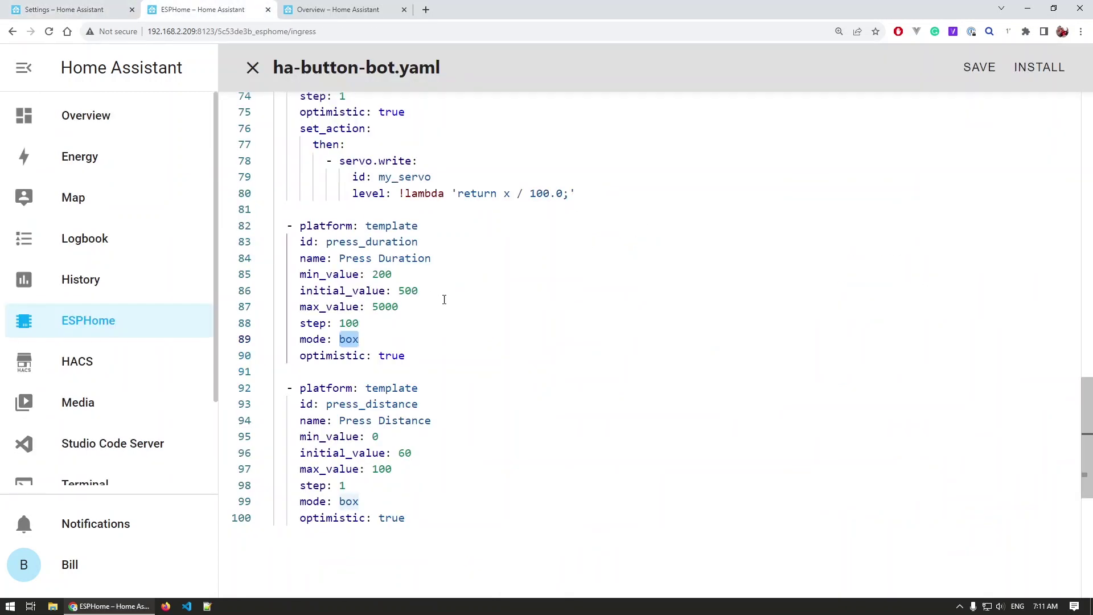
pyautogui.scroll(3, 449, 360)
pyautogui.click(330, 211)
pyautogui.moveTo(352, 244); pyautogui.dragTo(430, 244)
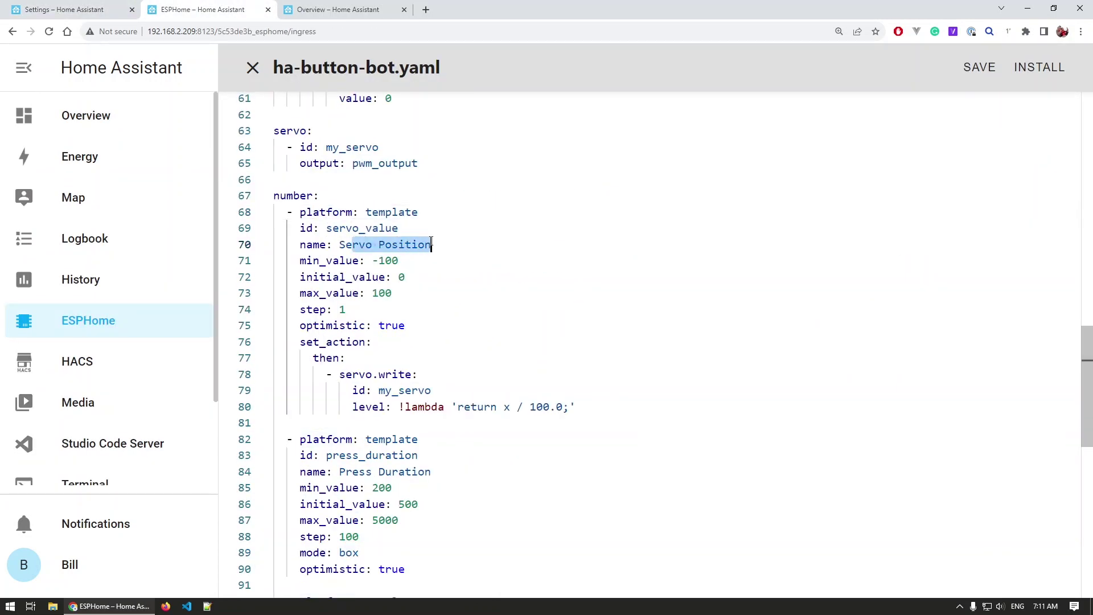
pyautogui.click(74, 12)
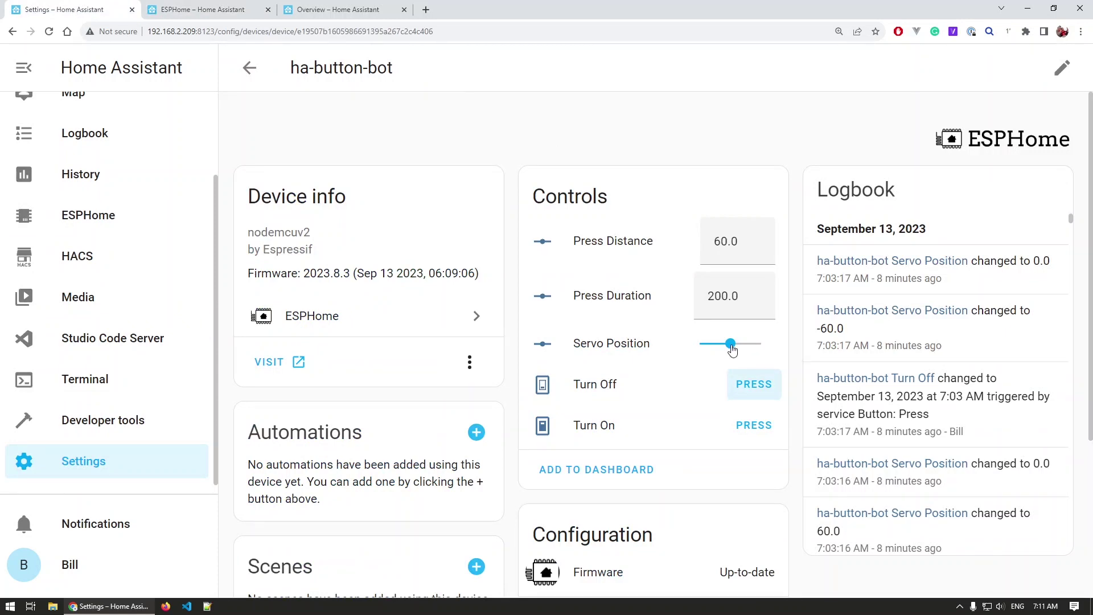
pyautogui.moveTo(733, 350)
pyautogui.mouseDown()
pyautogui.moveTo(745, 349)
pyautogui.moveTo(731, 349)
pyautogui.mouseUp()
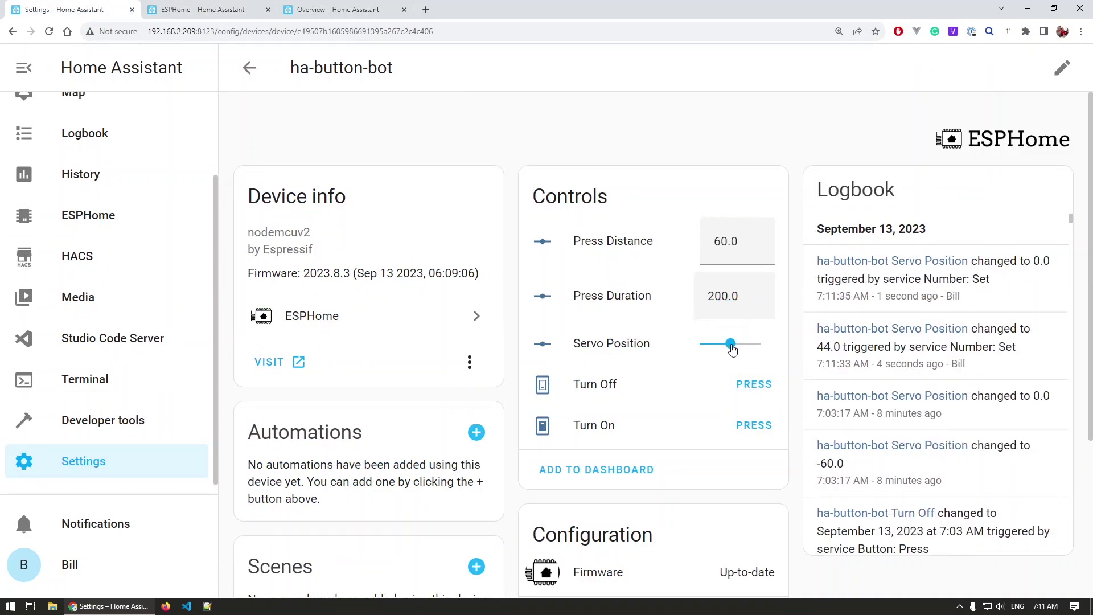